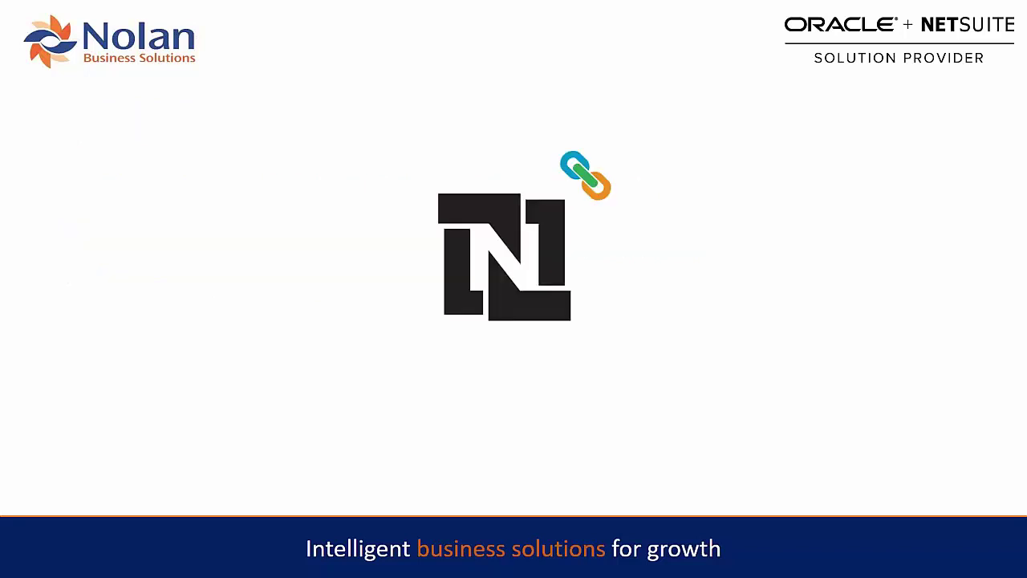
Step: End the slide show and switch to the Reconcile Bank Statement page in Chrome
key("Escape")
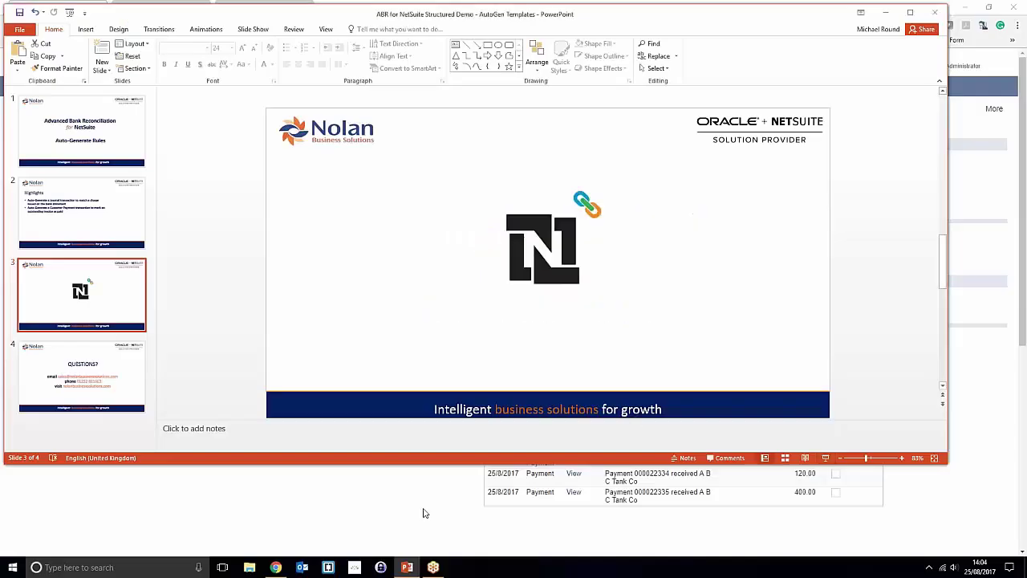
key("alt+Tab")
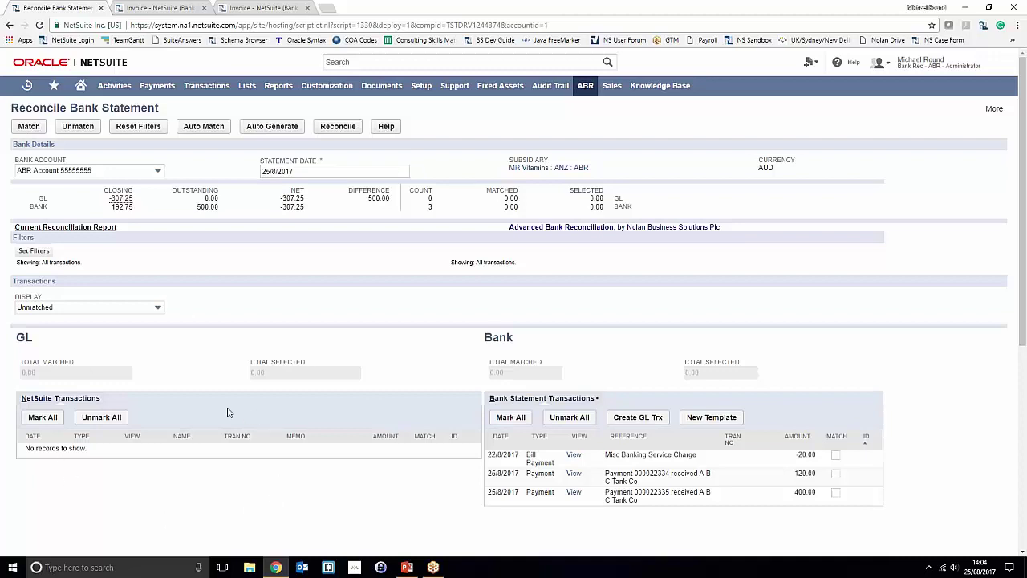
left_click(115, 305)
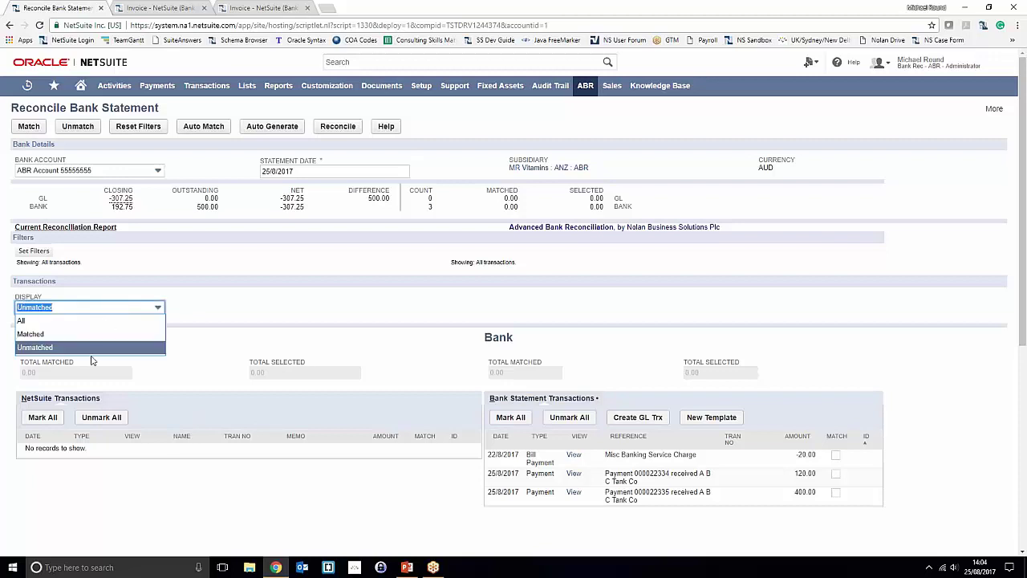
left_click(267, 318)
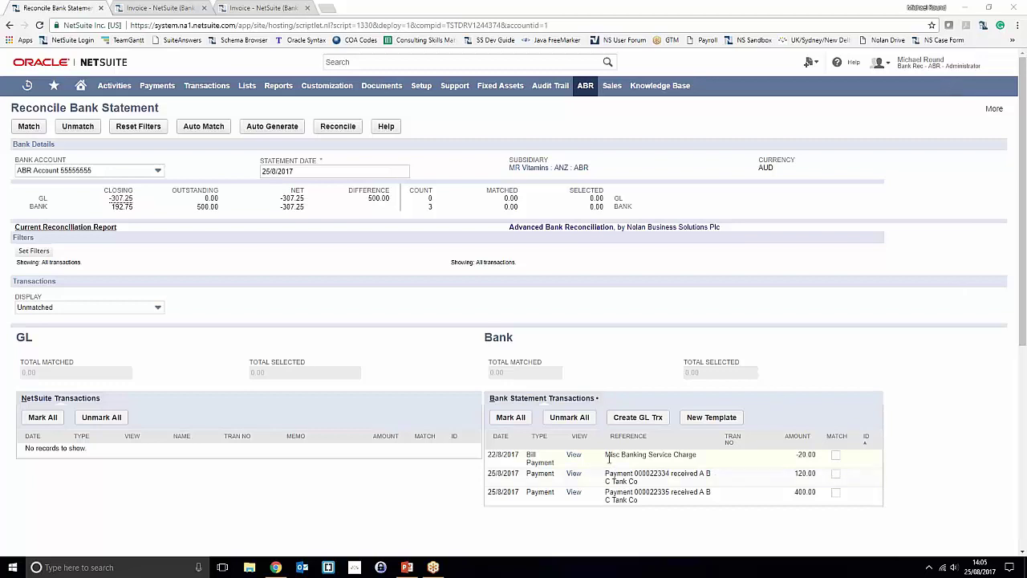
left_click_drag(606, 454, 713, 457)
left_click(746, 456)
mouse_move(588, 90)
mouse_move(603, 130)
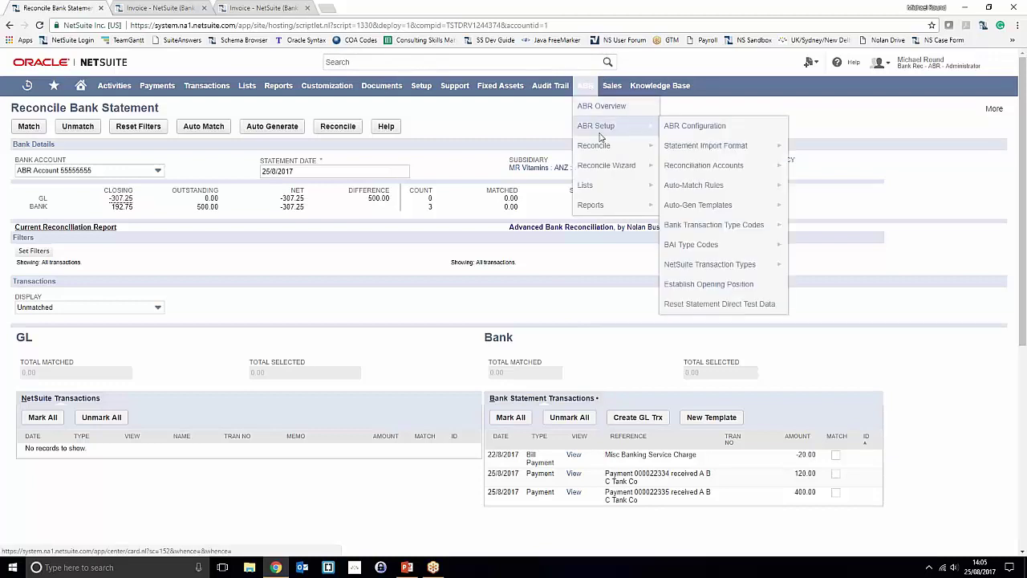
mouse_move(695, 207)
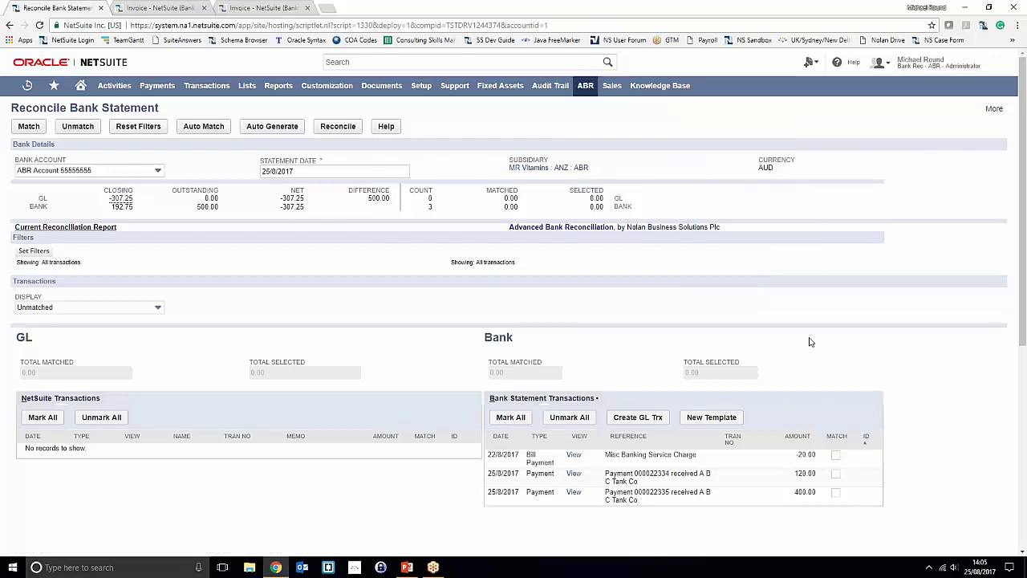
Step: Start a new auto-gen template from the Misc Banking Service Charge line, with description "Bank Charges Rule" and priority 1
left_click(836, 457)
left_click(717, 419)
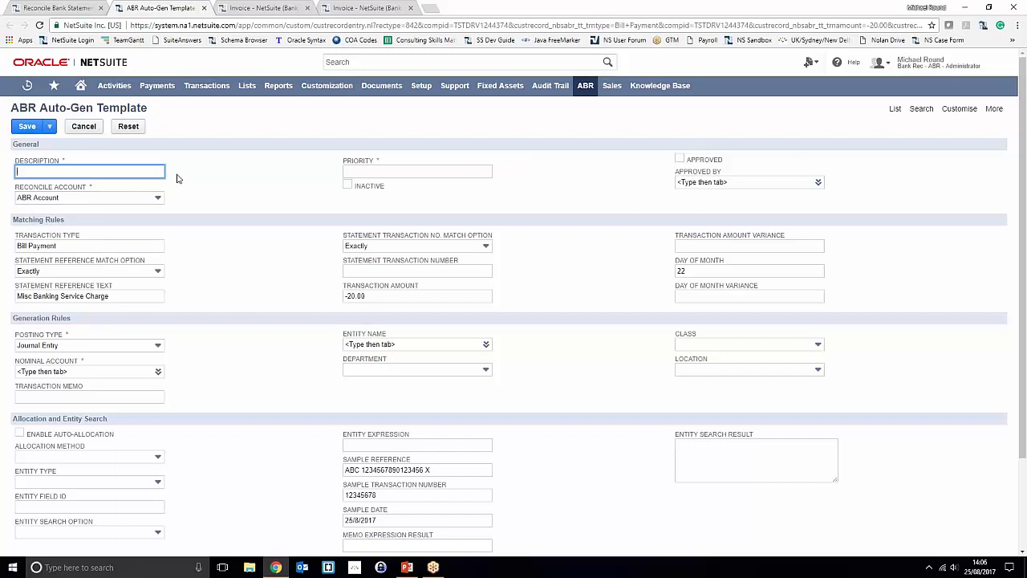
type("Bank Charges Rule")
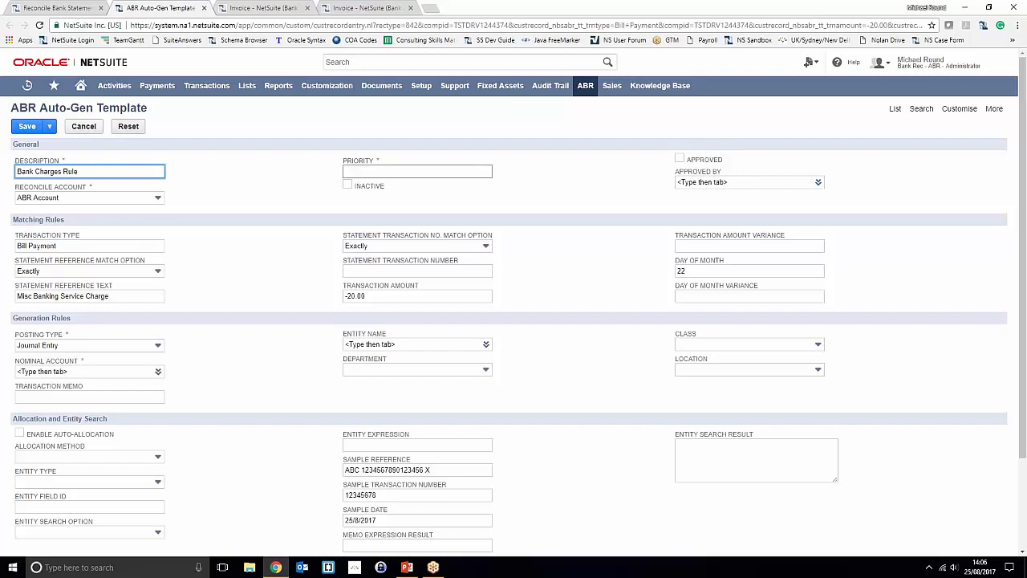
left_click(364, 171)
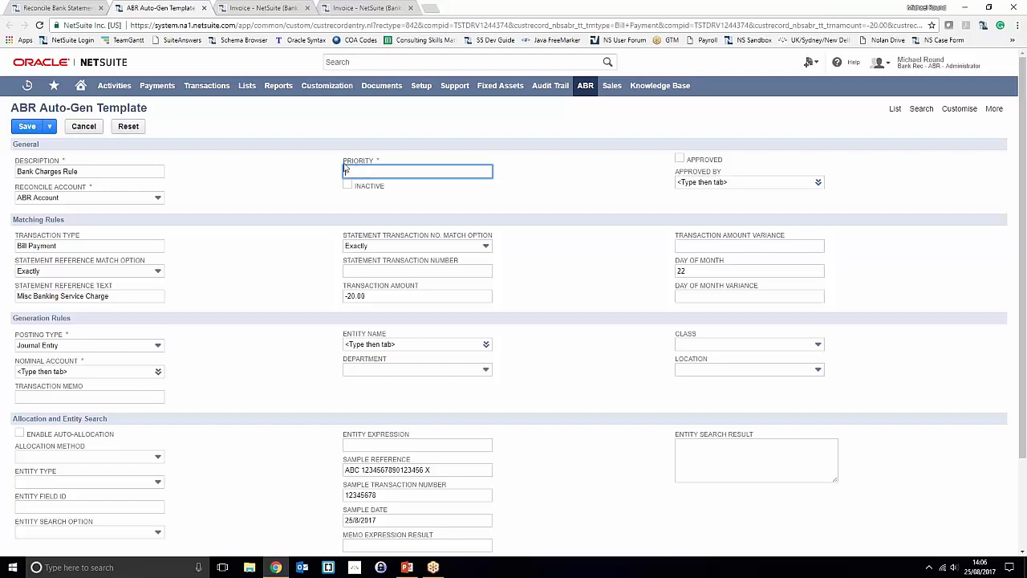
type("1")
left_click(305, 190)
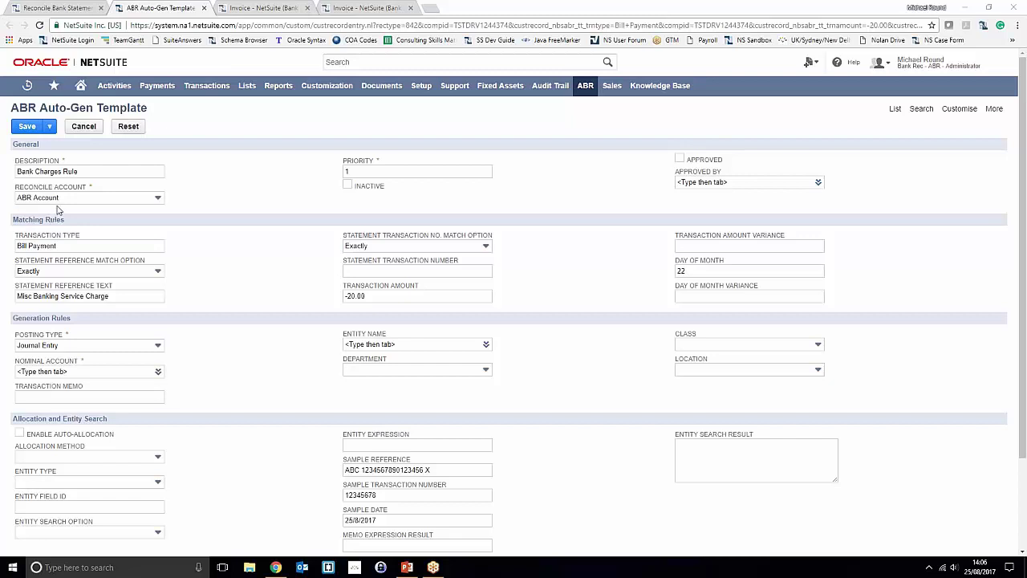
Step: Compare the template's matching rules with the bank line's type and reference, and review the reference match options and variance fields
left_click(38, 8)
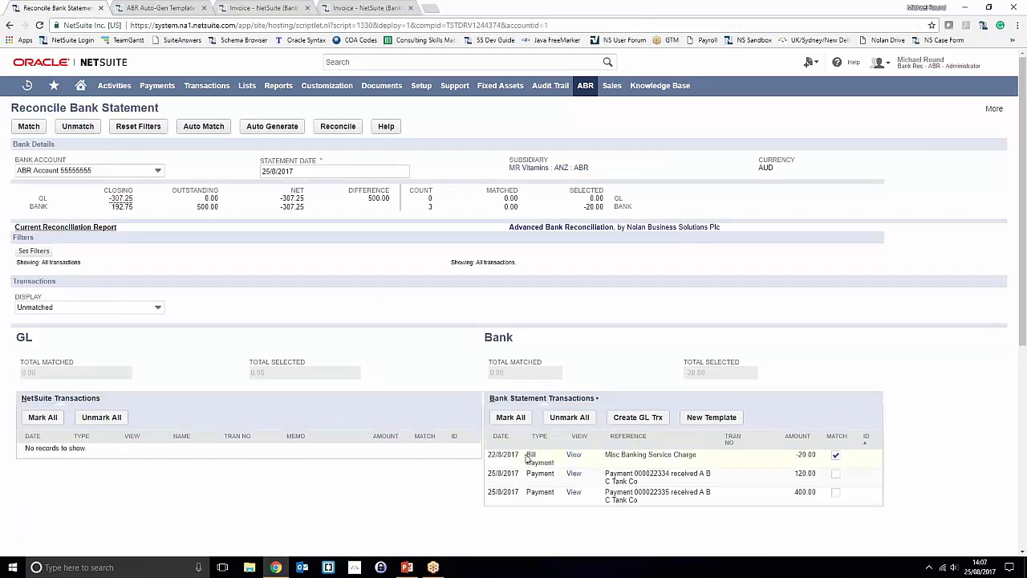
left_click_drag(527, 452, 553, 464)
left_click_drag(603, 454, 693, 455)
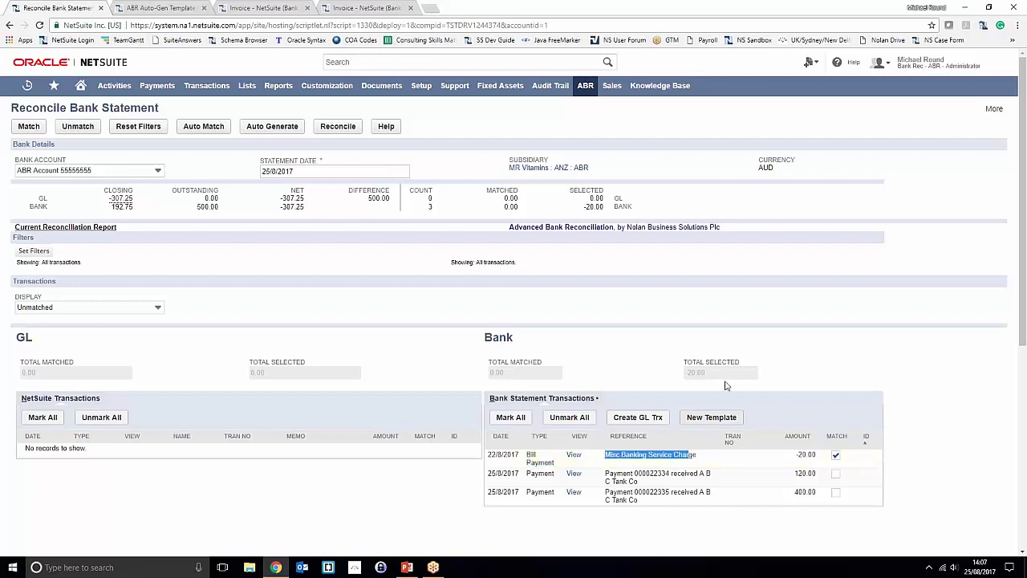
left_click(599, 235)
left_click(163, 7)
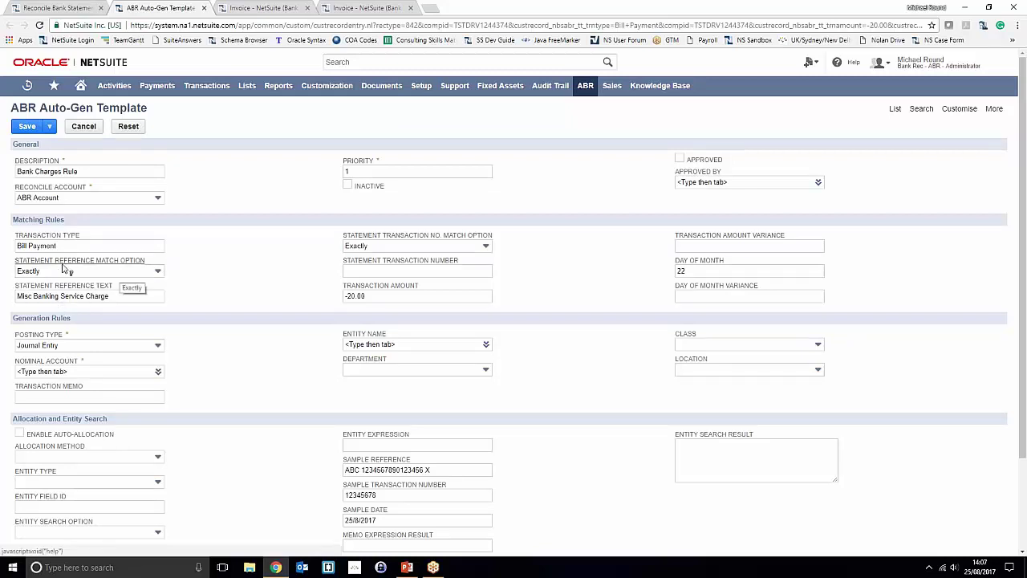
left_click(121, 275)
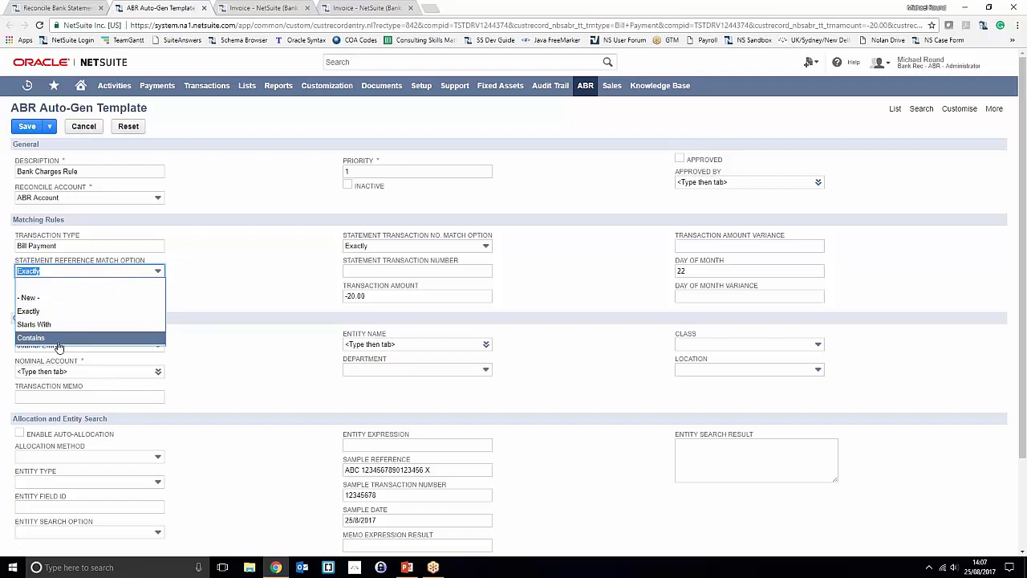
left_click(231, 224)
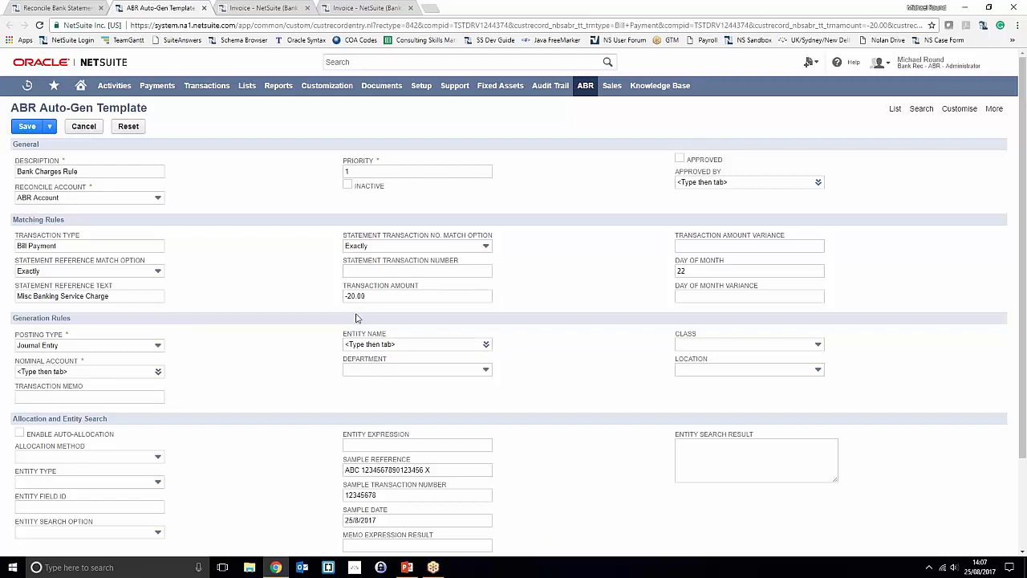
left_click(721, 246)
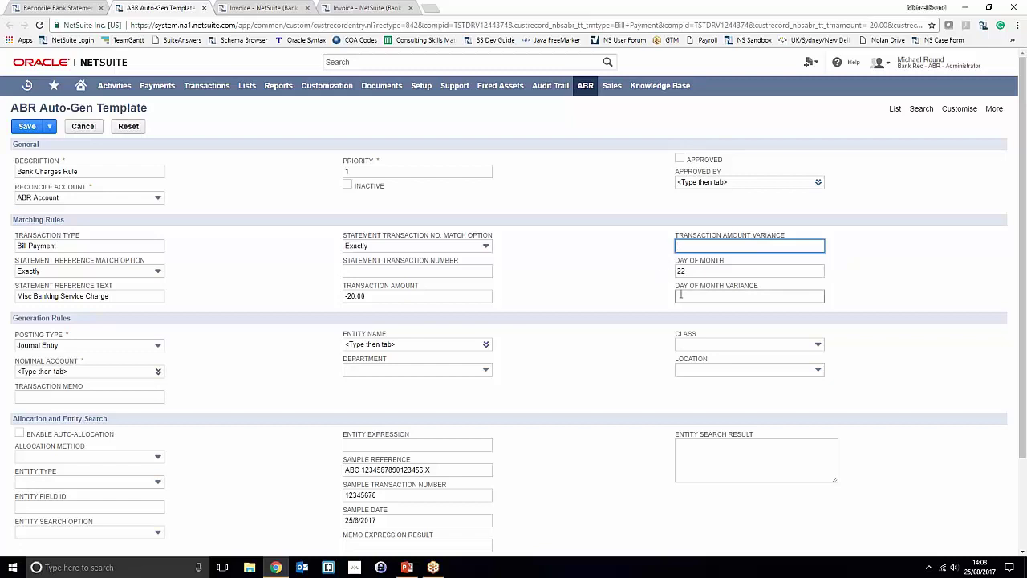
left_click(747, 299)
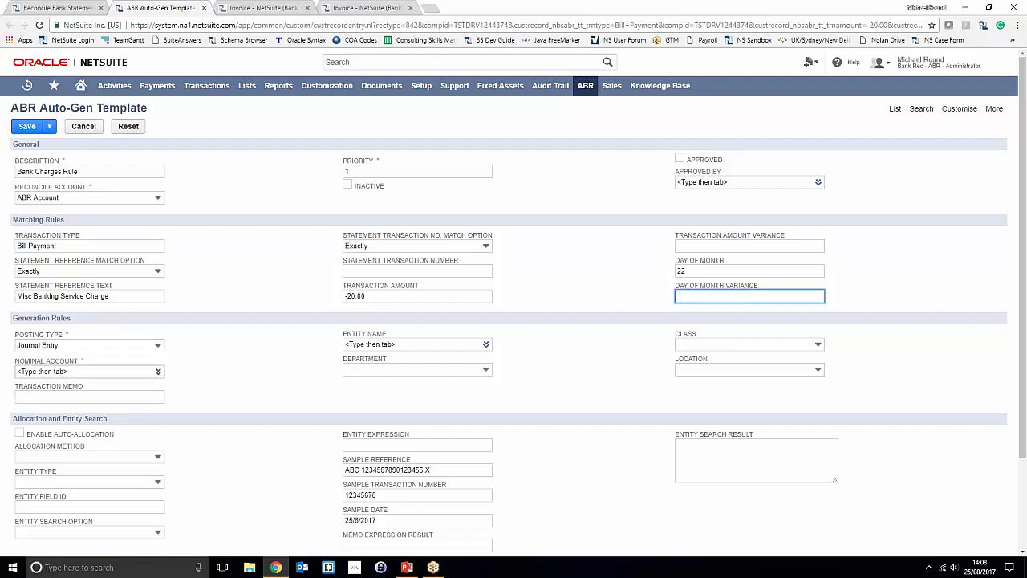
Step: Set the template's nominal account to Bank Service Charges and save the template
left_click(92, 370)
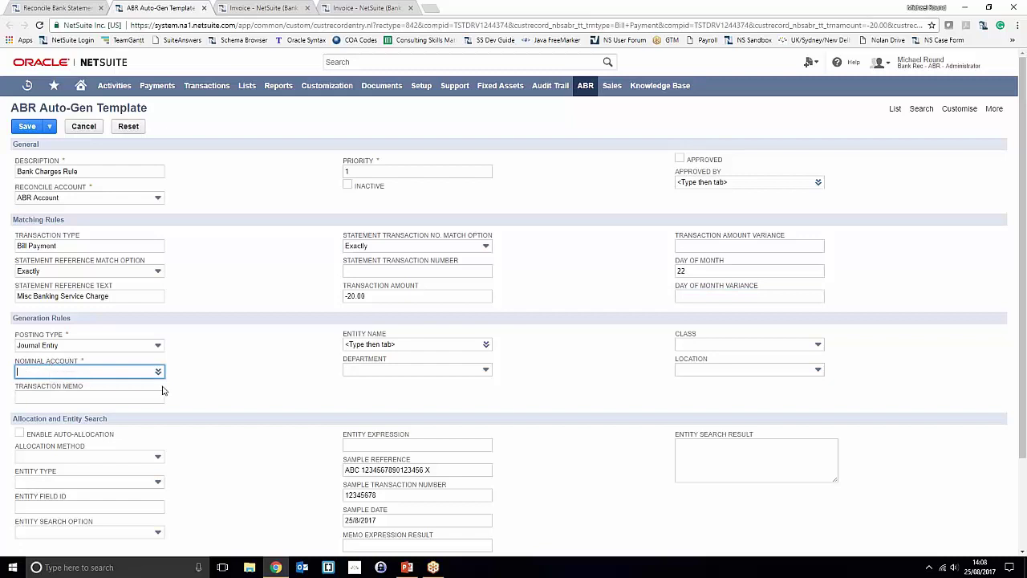
type("bank")
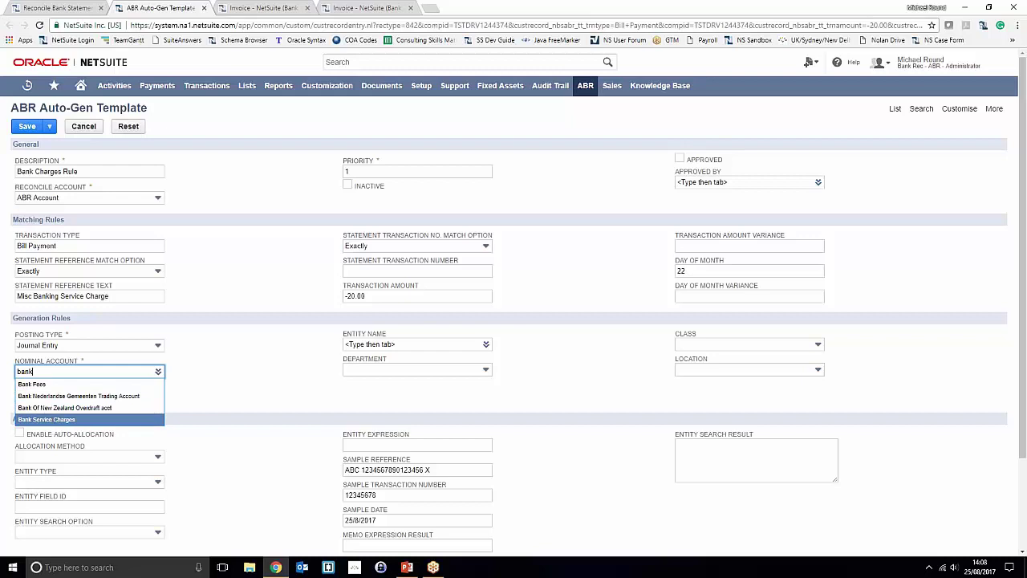
left_click(58, 419)
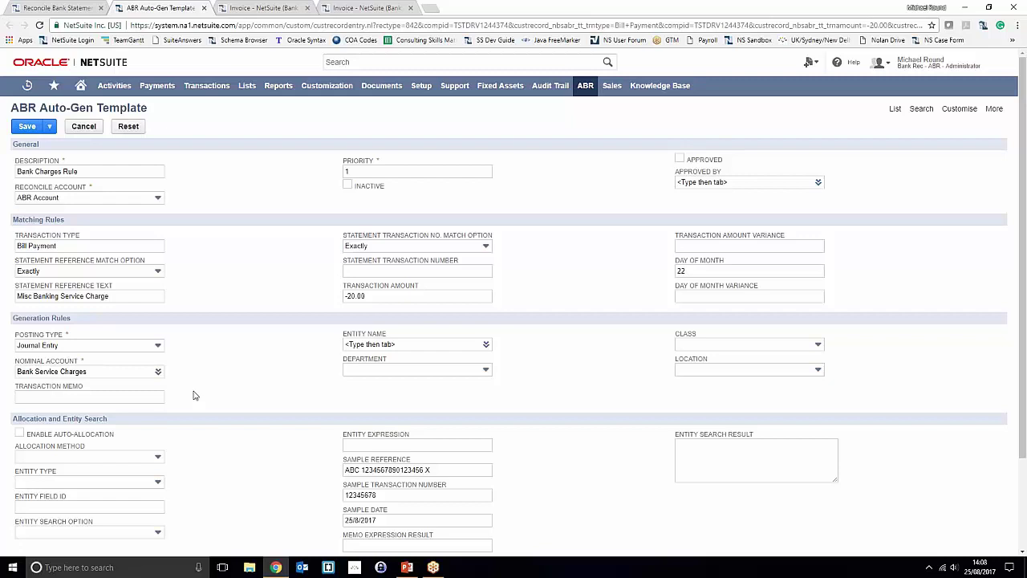
left_click(25, 128)
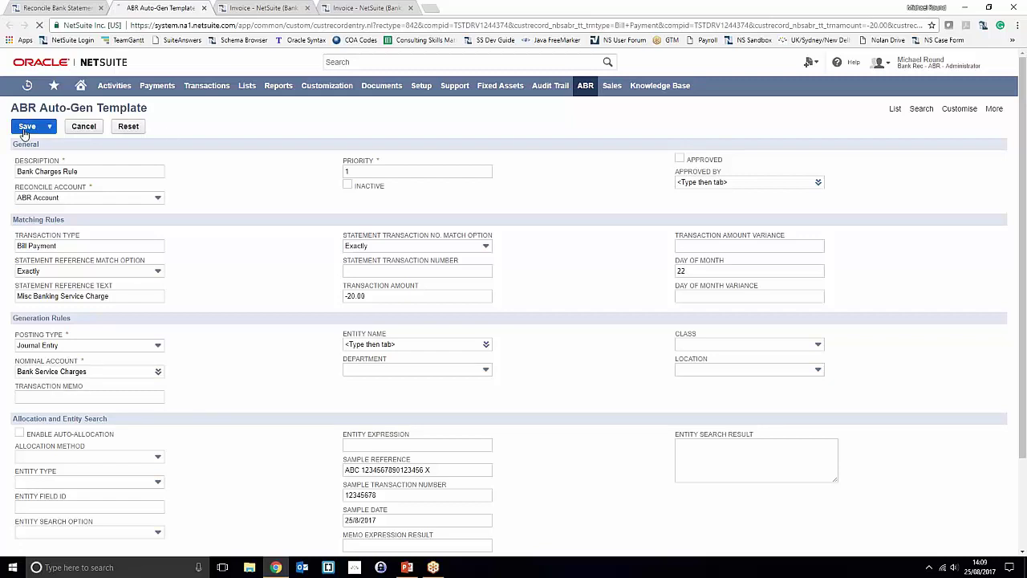
Step: Deselect the Misc Banking Service Charge line on the reconciliation page and run Auto Generate, agreeing to leave the page
left_click(60, 8)
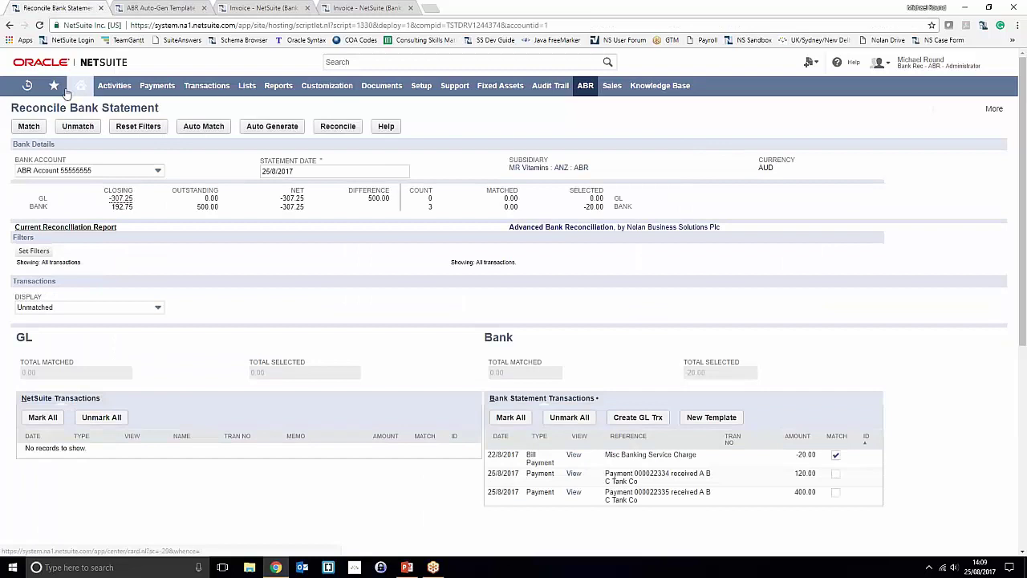
left_click(834, 456)
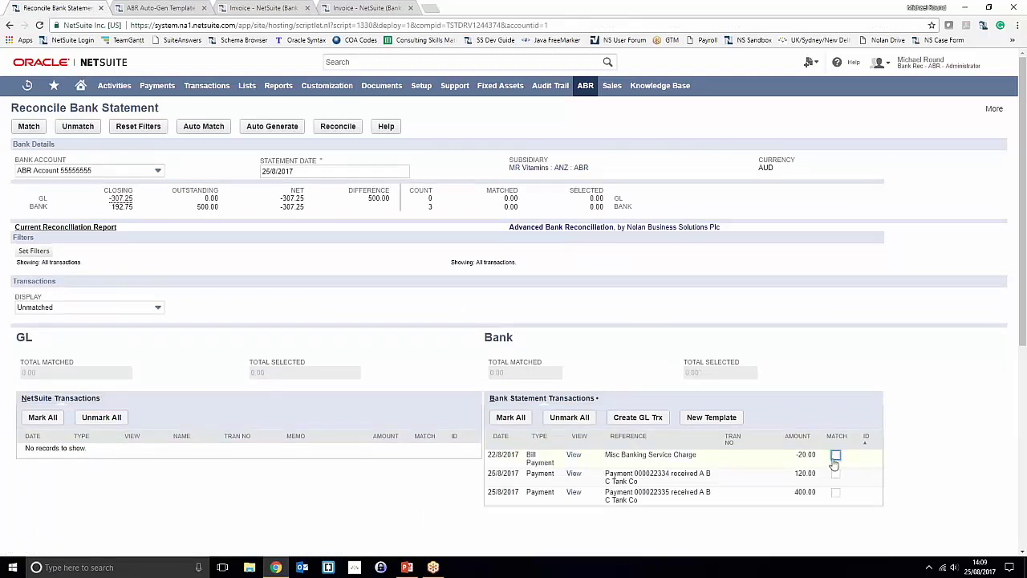
scroll(834, 343, "down", 2)
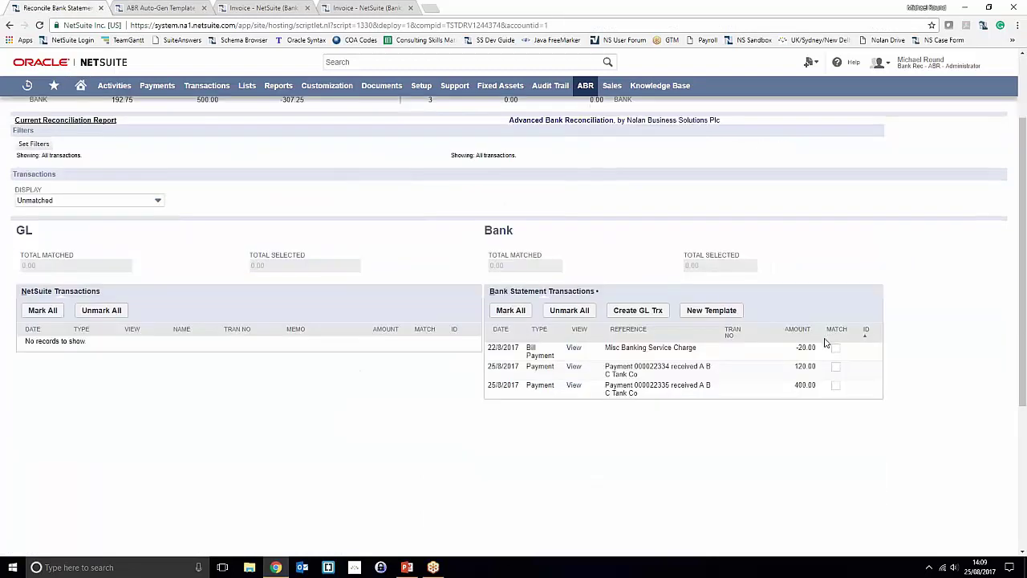
scroll(825, 344, "up", 2)
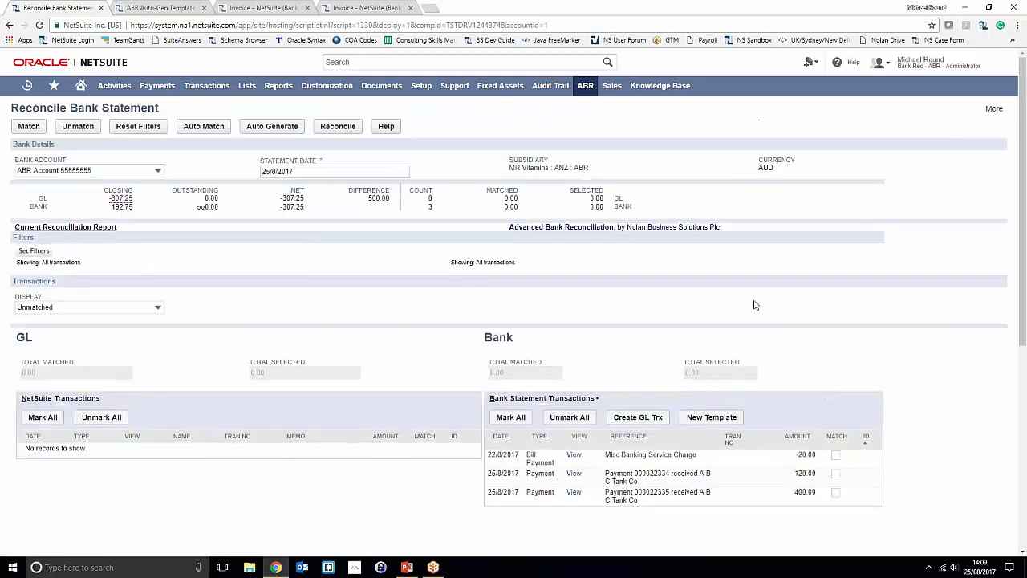
left_click(274, 129)
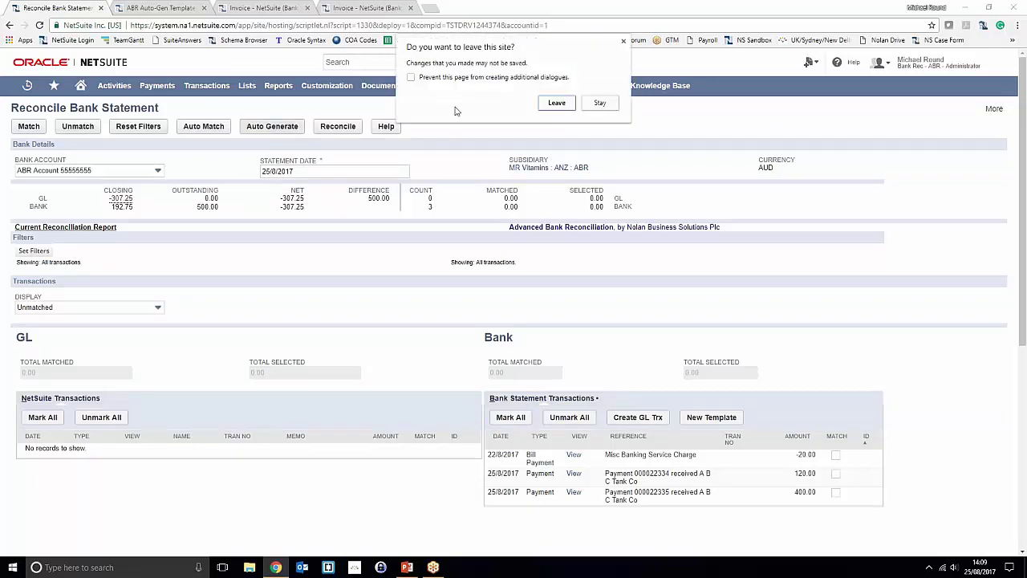
left_click(548, 106)
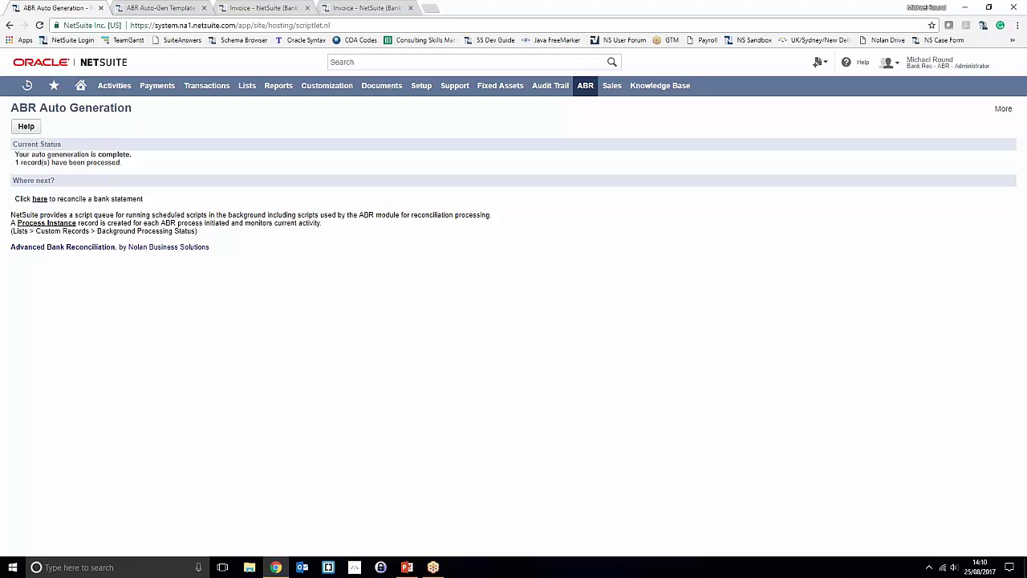
Step: Return to the bank statement reconciliation and display the matched transactions
left_click(39, 199)
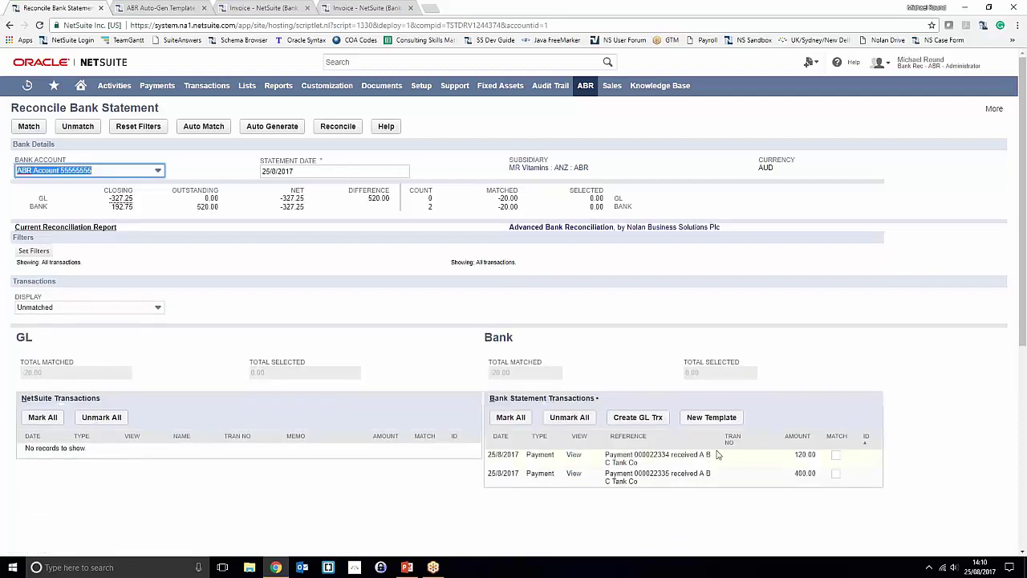
left_click(156, 306)
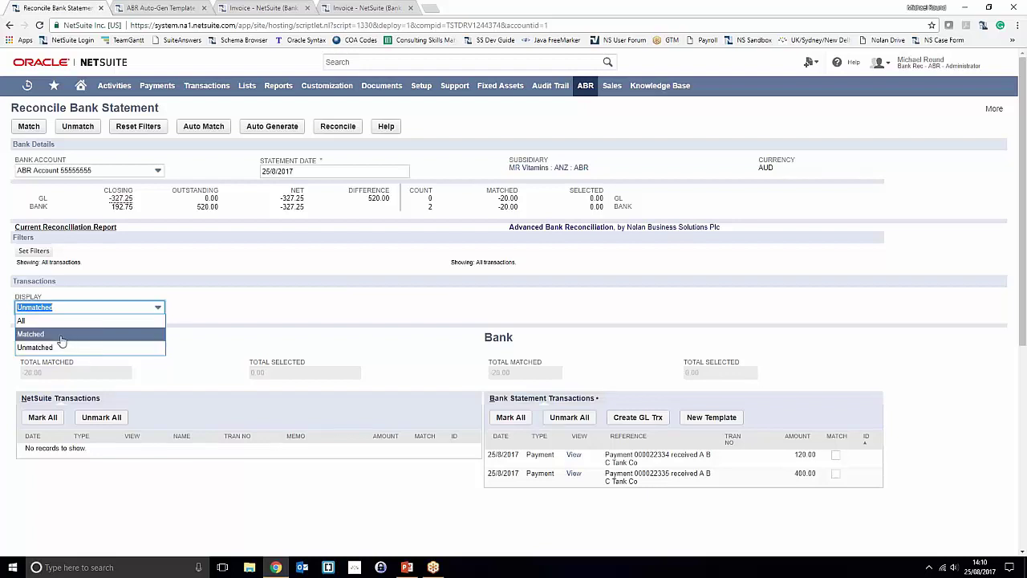
left_click(62, 337)
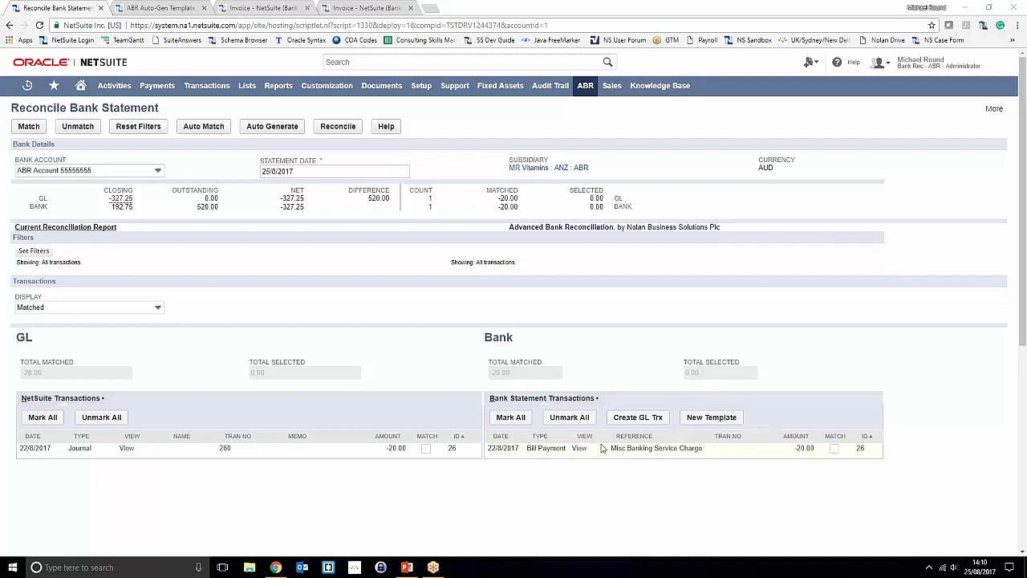
Step: Open the journal matched to the Misc Banking Service Charge line in a separate tab and examine its lines
left_click_drag(607, 448, 784, 479)
left_click(814, 481)
right_click(127, 448)
left_click(165, 456)
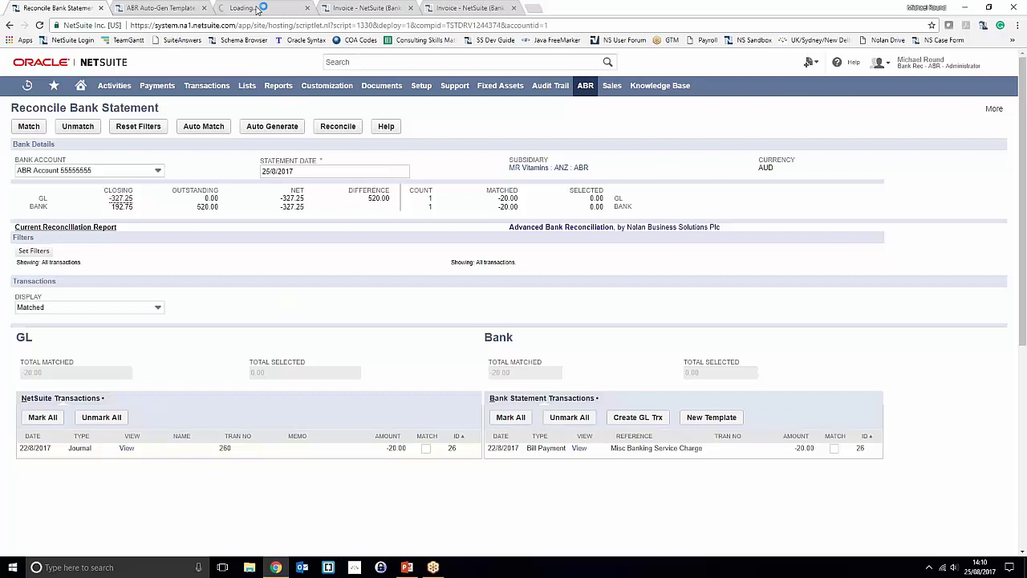
left_click(257, 8)
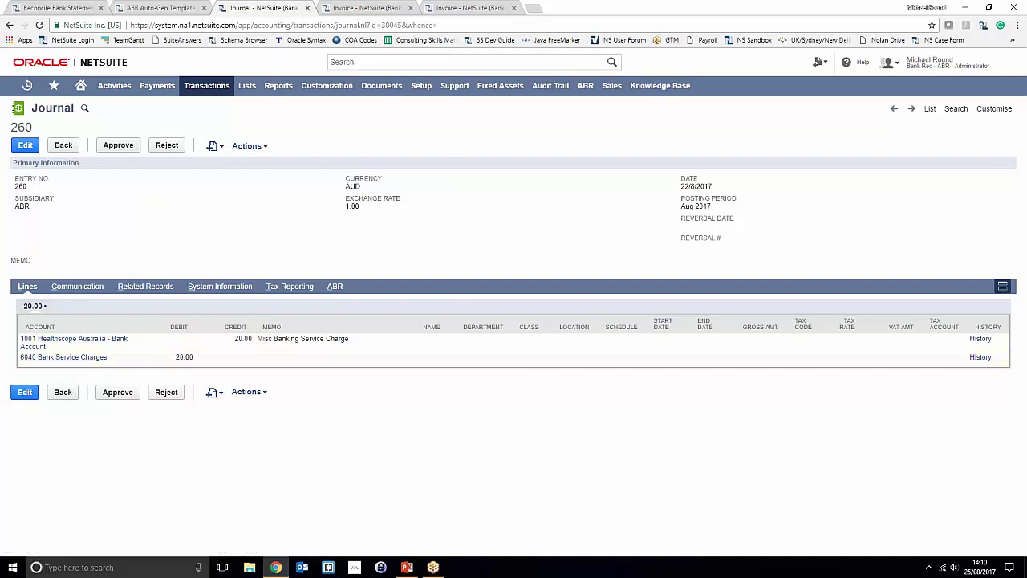
Step: Close the journal and auto-gen template pages and set the reconciliation display back to Unmatched
left_click(306, 8)
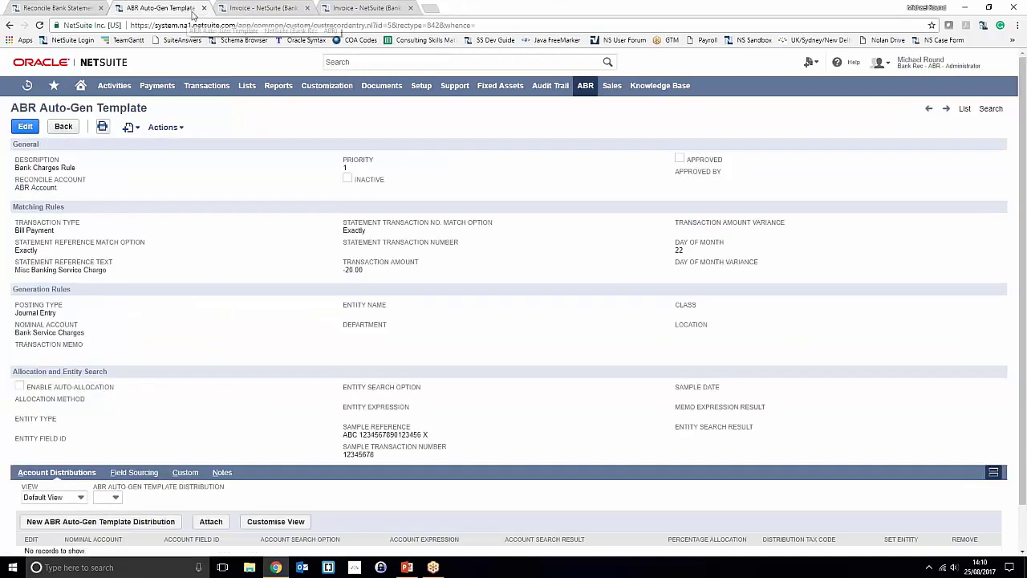
left_click(203, 8)
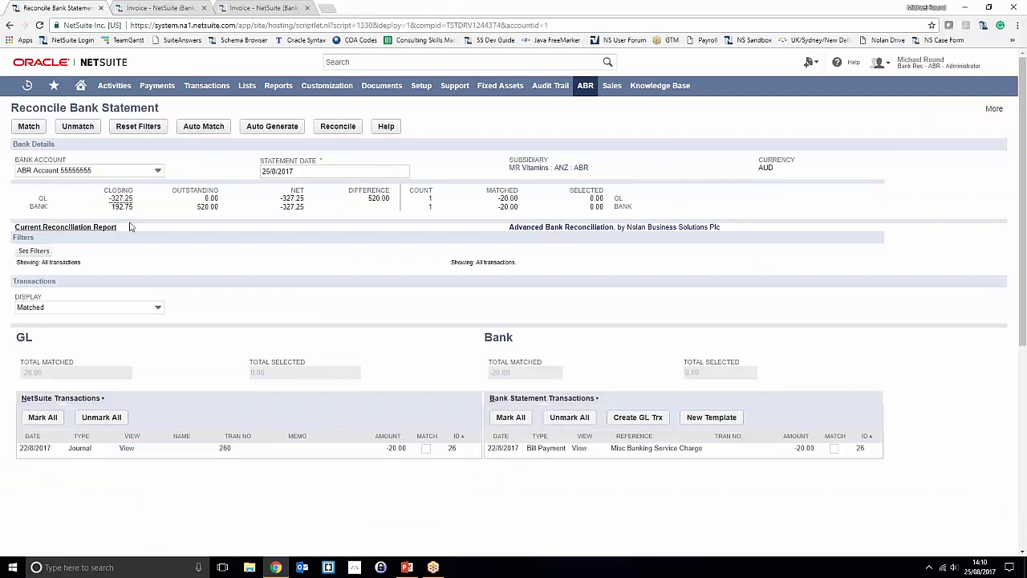
left_click(64, 314)
left_click(41, 346)
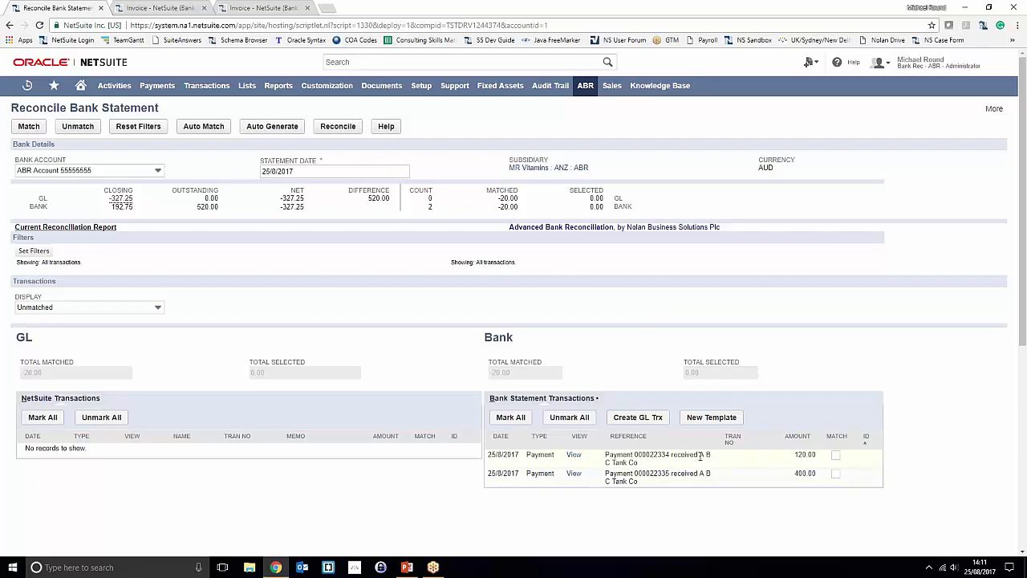
Step: Compare the two unmatched A B C Tank Co bank payments with the customer's open invoices for 400.00 and 120.00
left_click_drag(696, 455, 692, 465)
left_click(688, 489)
left_click(134, 6)
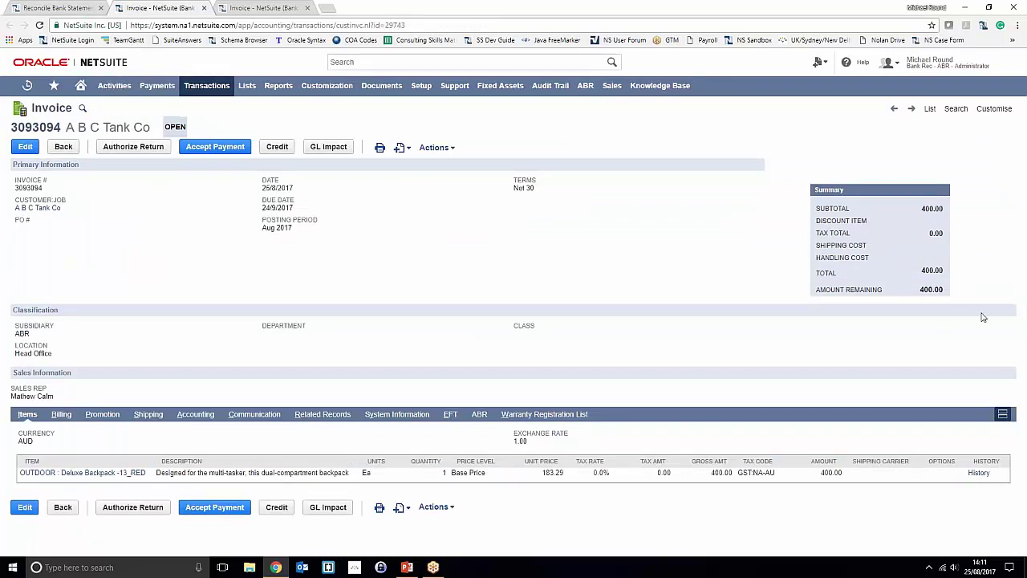
left_click(300, 7)
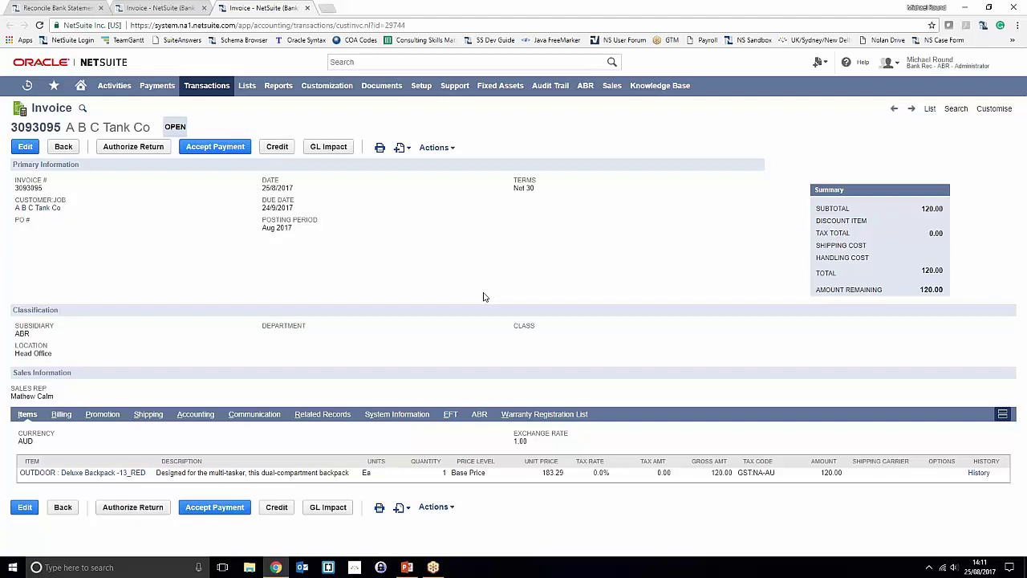
left_click(69, 10)
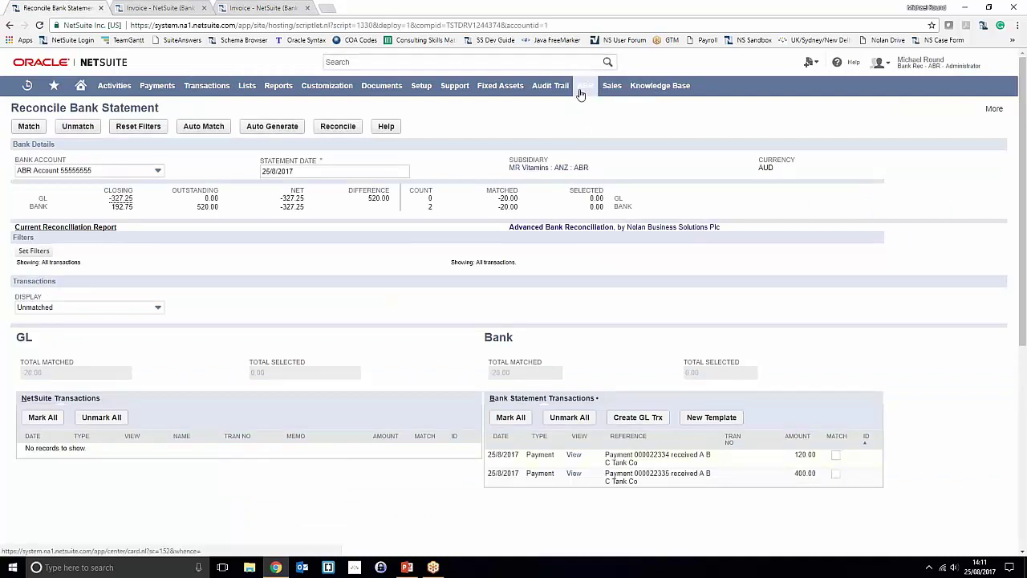
Step: Open the ABR Auto-Gen Template list in a separate tab
mouse_move(581, 94)
mouse_move(592, 134)
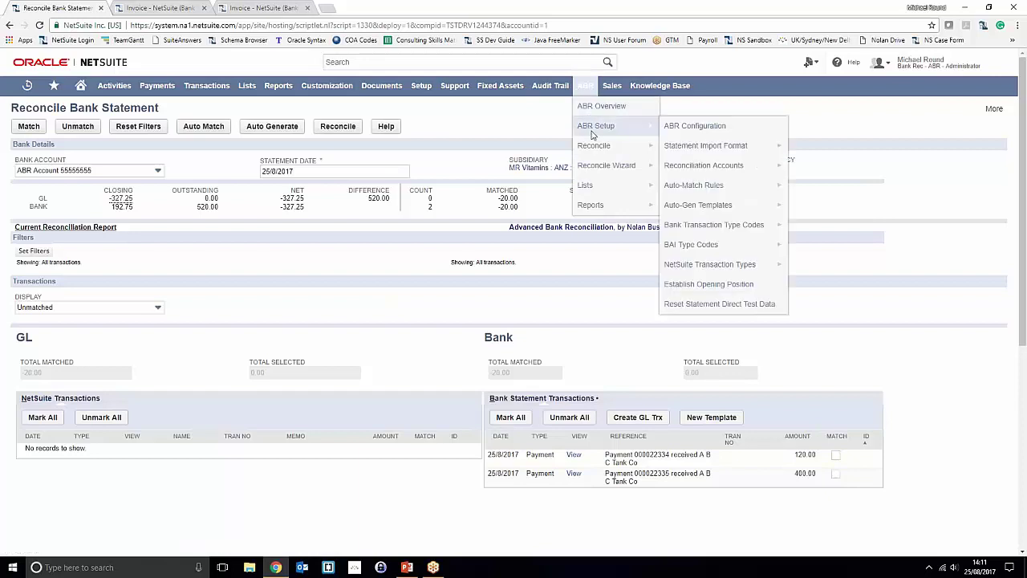
right_click(722, 208)
left_click(725, 213)
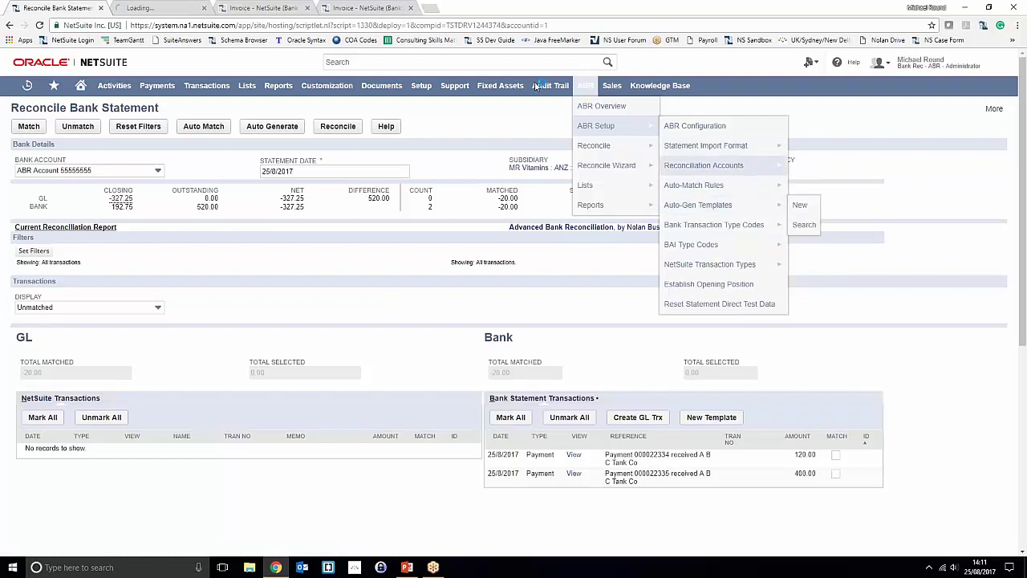
left_click(158, 7)
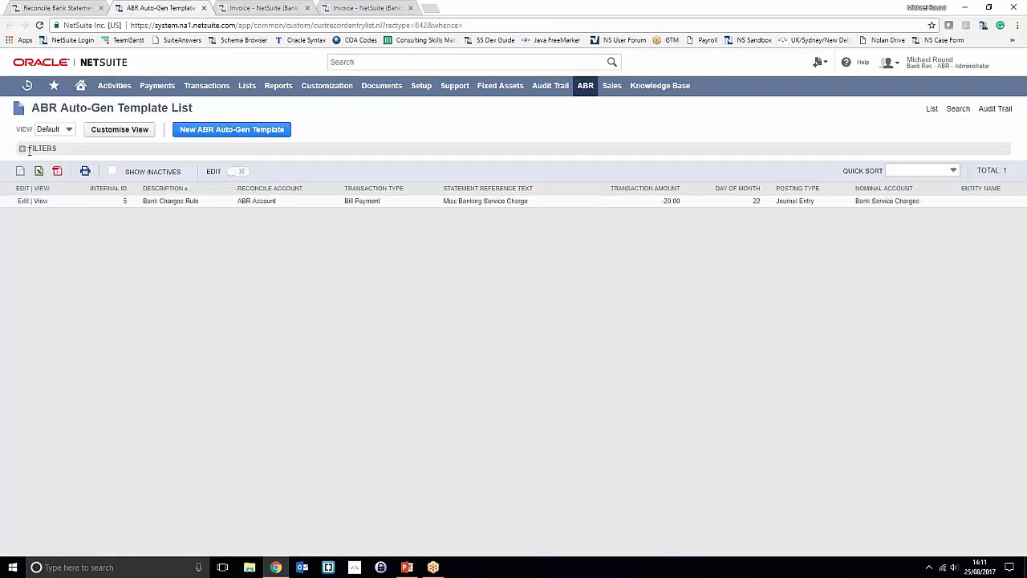
Step: Reactivate the inactive Cus Name Auto Gen template, submit the change and hide inactive templates again
left_click(113, 171)
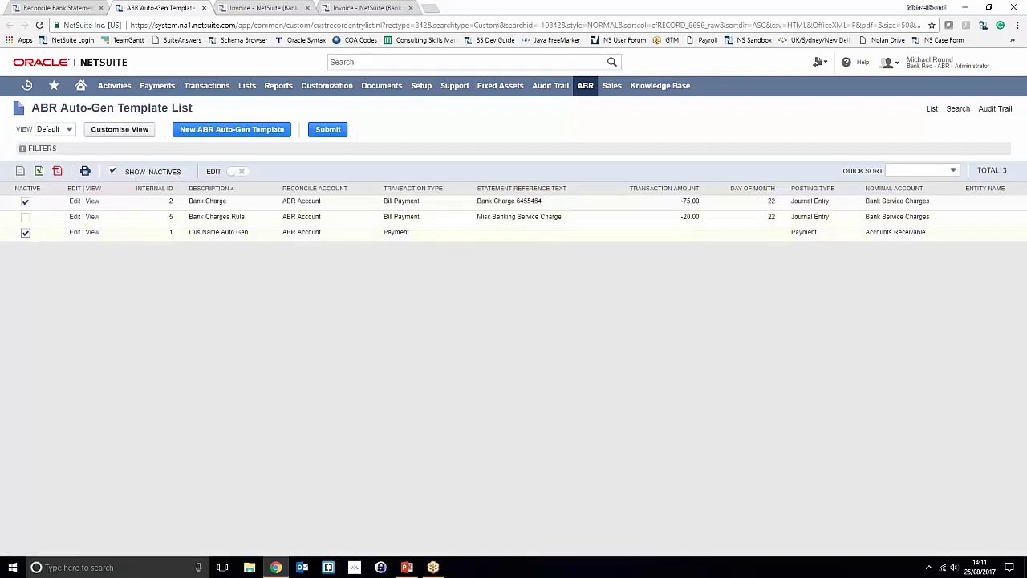
left_click(25, 232)
left_click(330, 129)
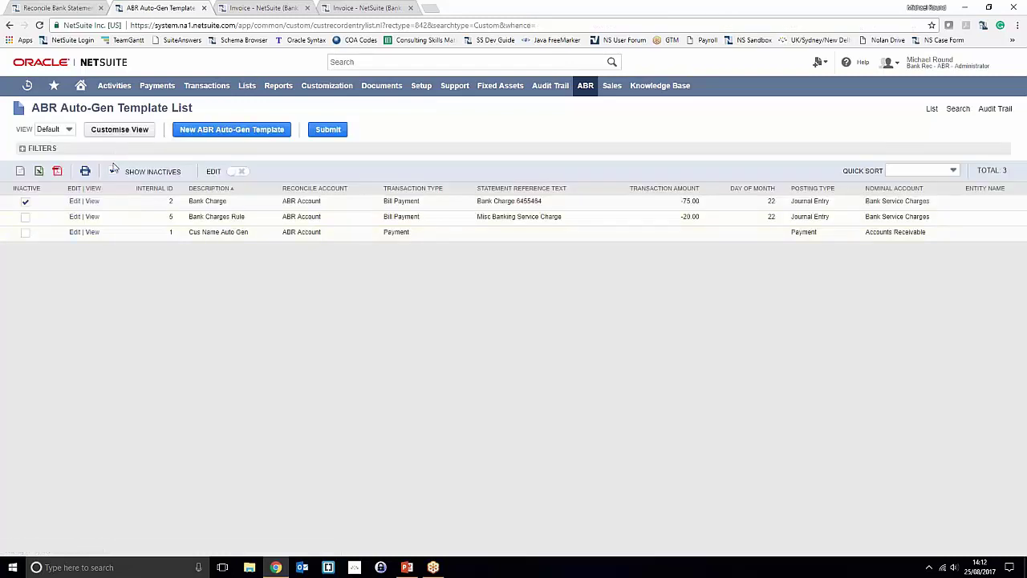
left_click(113, 170)
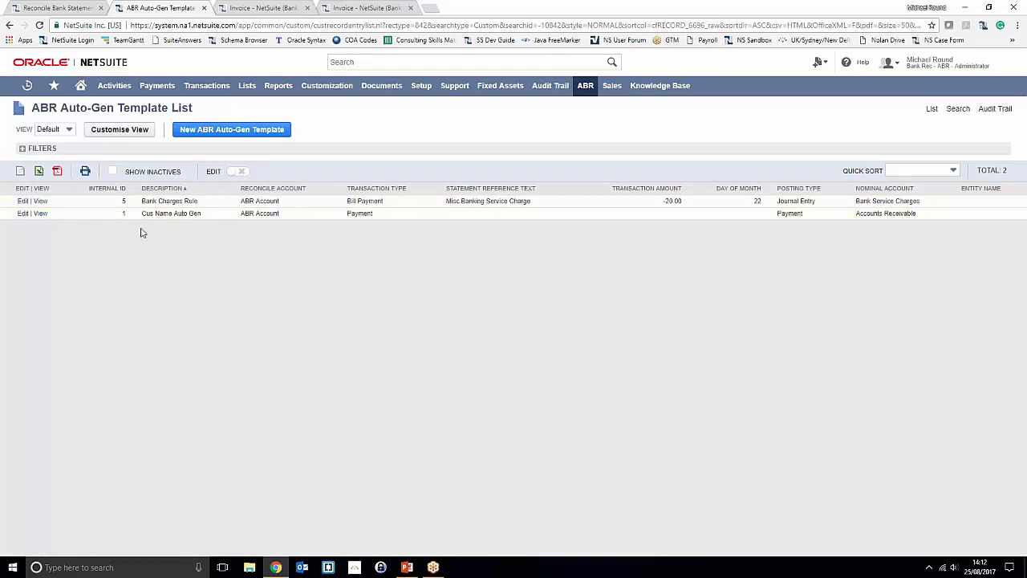
Step: Open the Cus Name Auto Gen template for editing and compare its matching rules with the unmatched bank payments
left_click(33, 213)
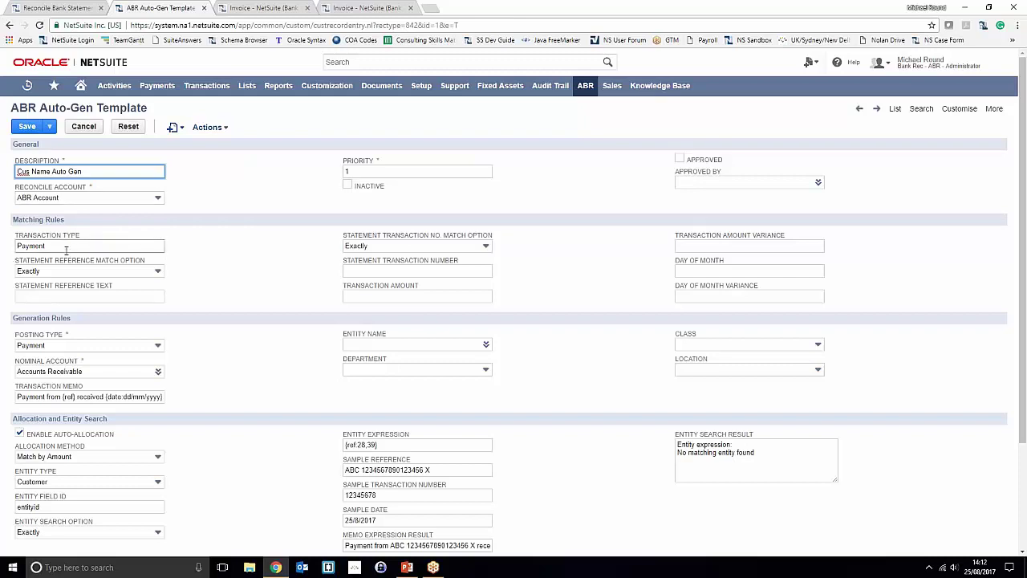
left_click(77, 7)
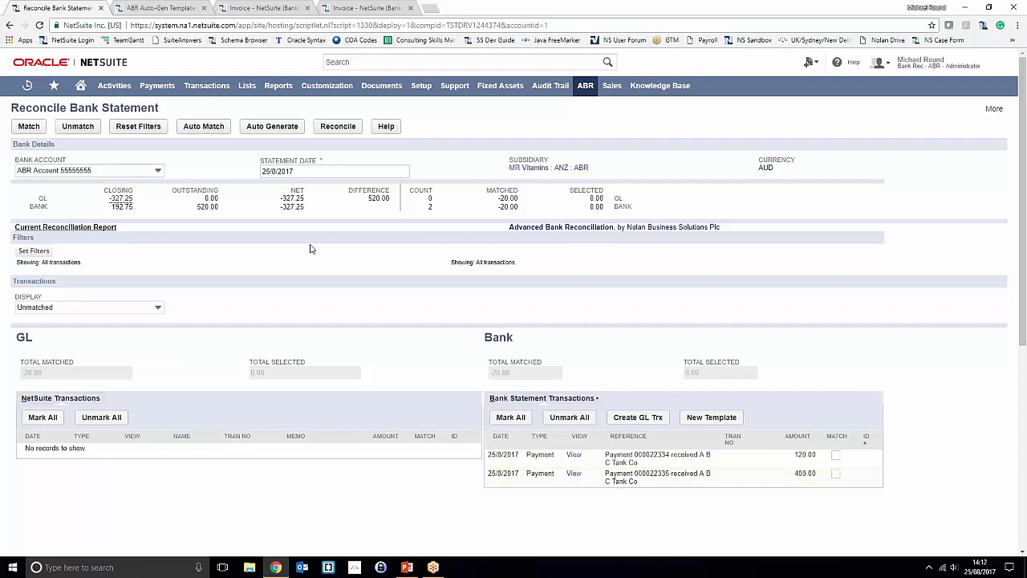
left_click(164, 8)
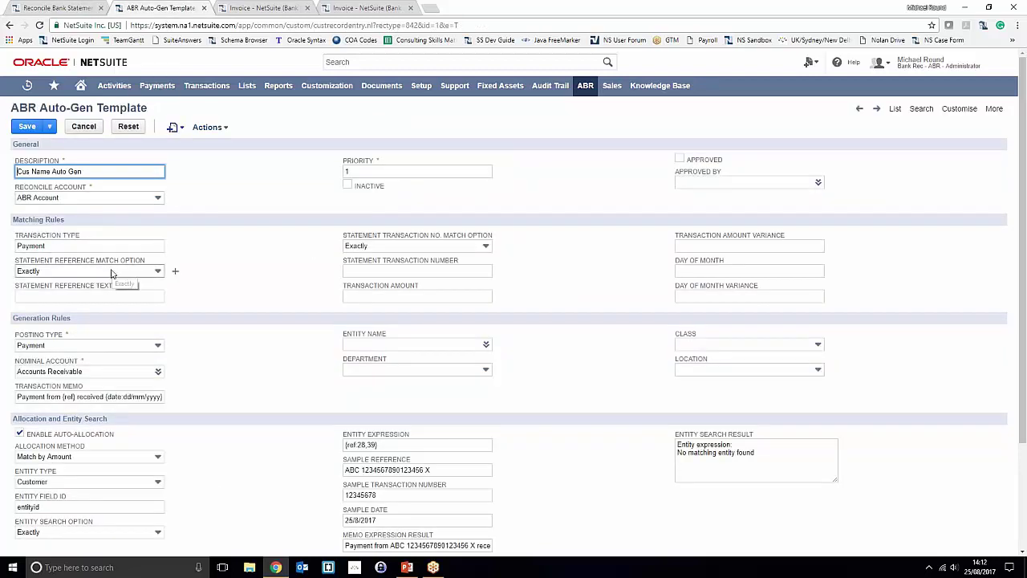
Step: Review the Cus Name Auto Gen template's posting type and allocation method options, leaving them at Payment and Match by Amount
scroll(114, 271, "down", 1)
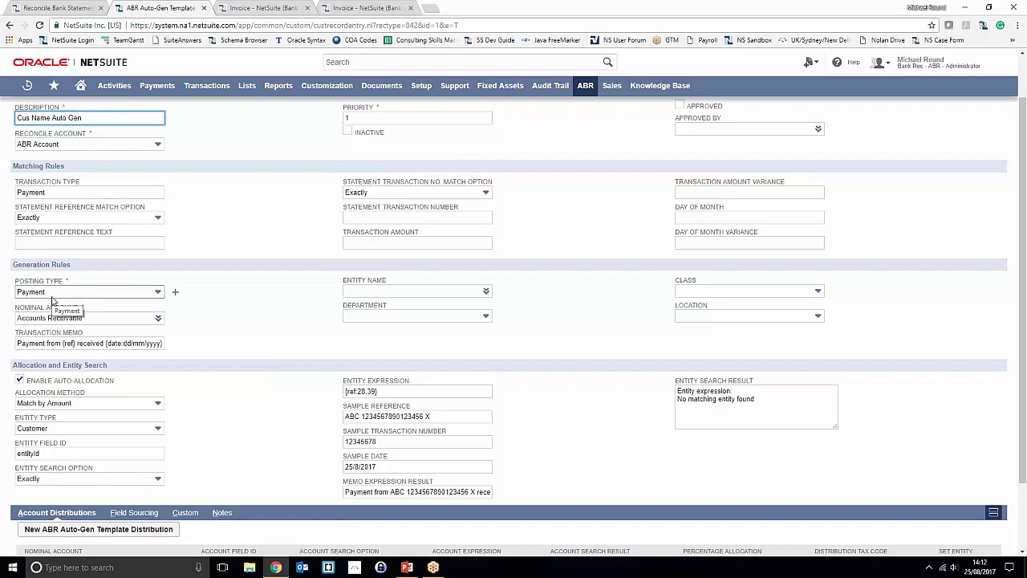
left_click(88, 291)
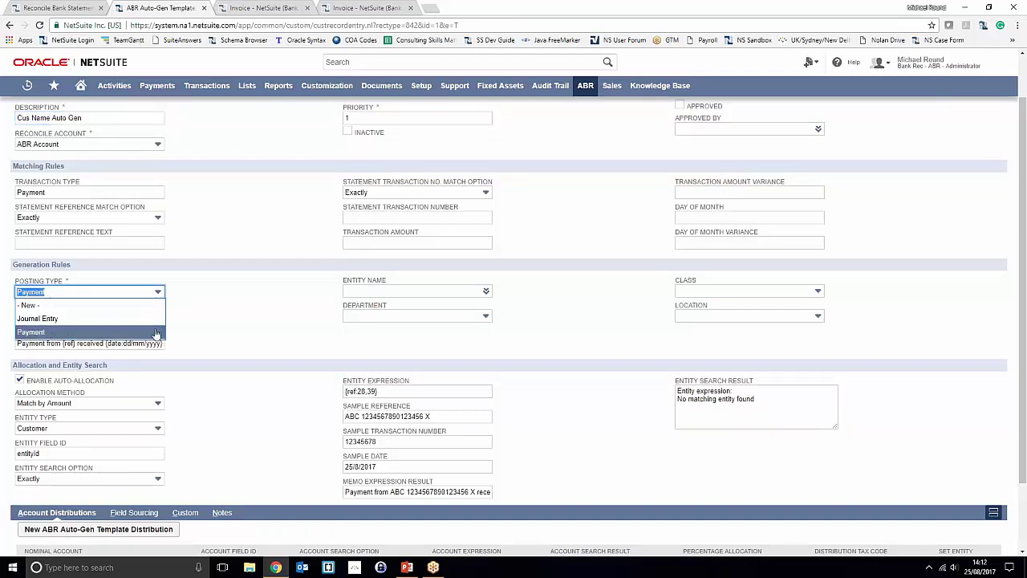
left_click(36, 329)
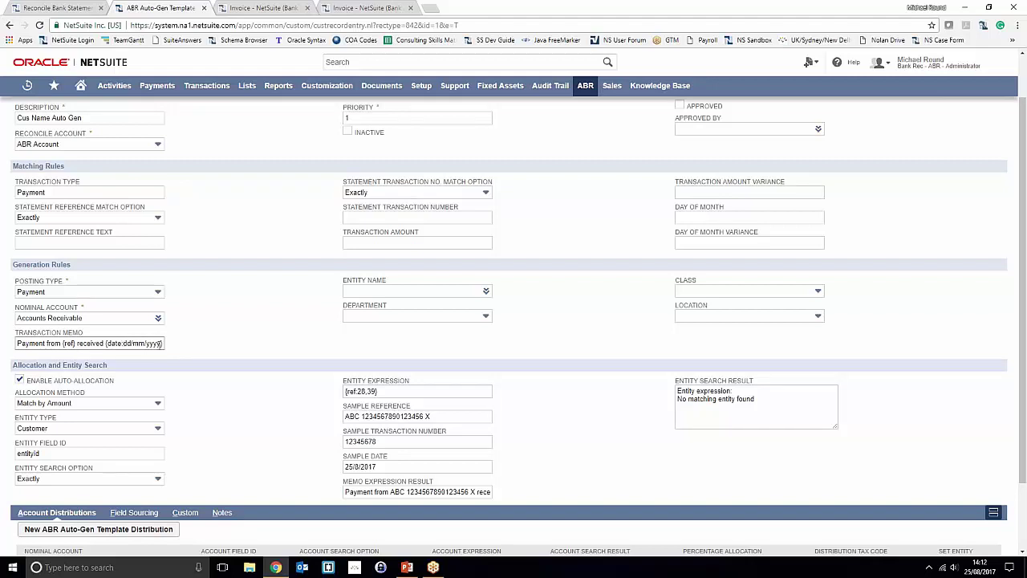
scroll(131, 332, "down", 1)
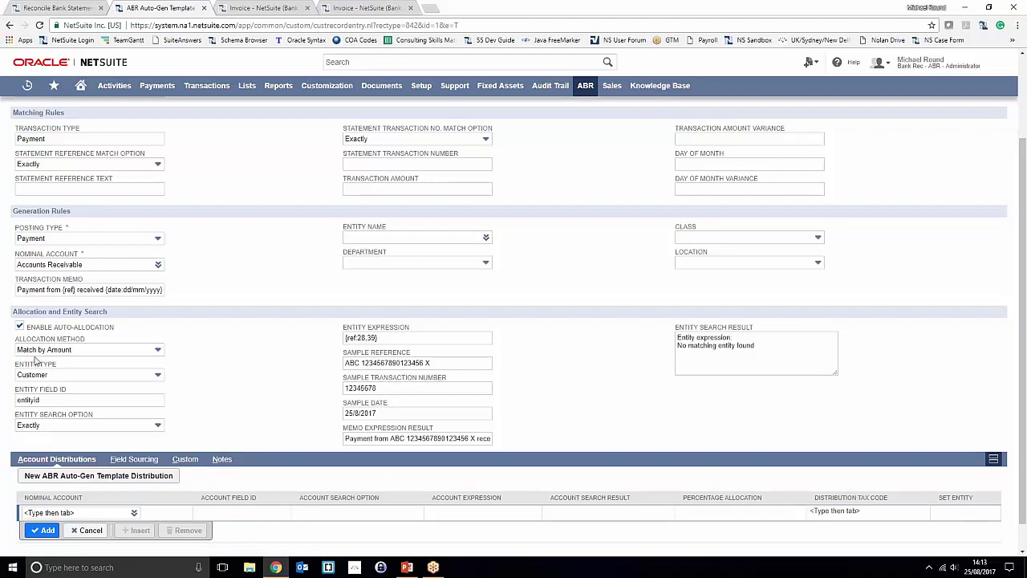
left_click(112, 351)
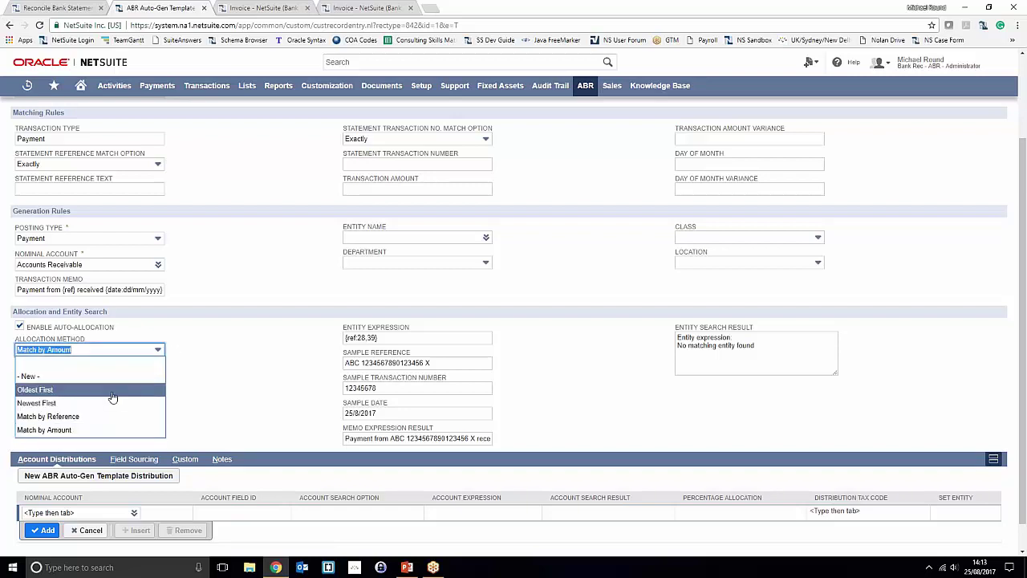
left_click(203, 365)
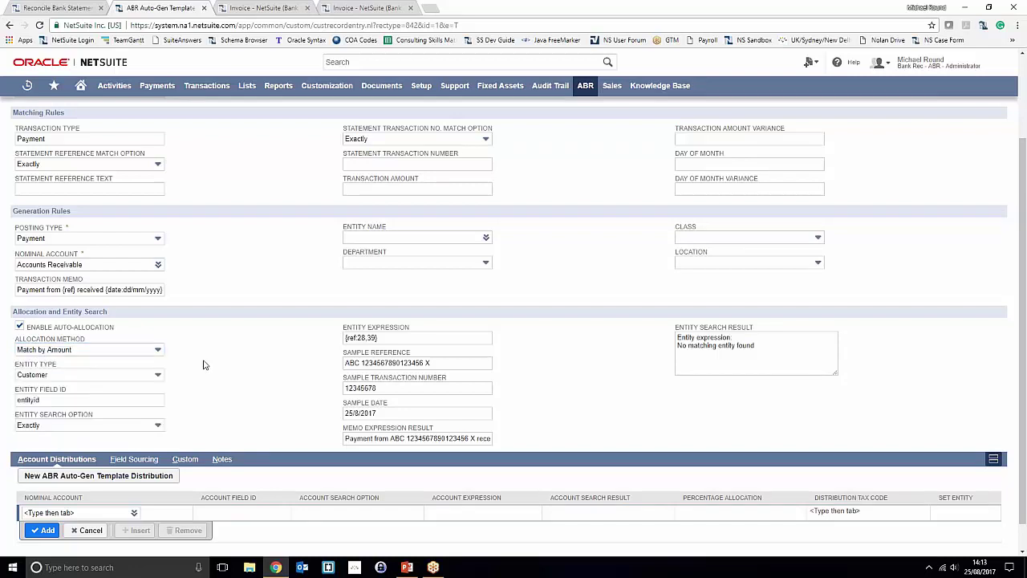
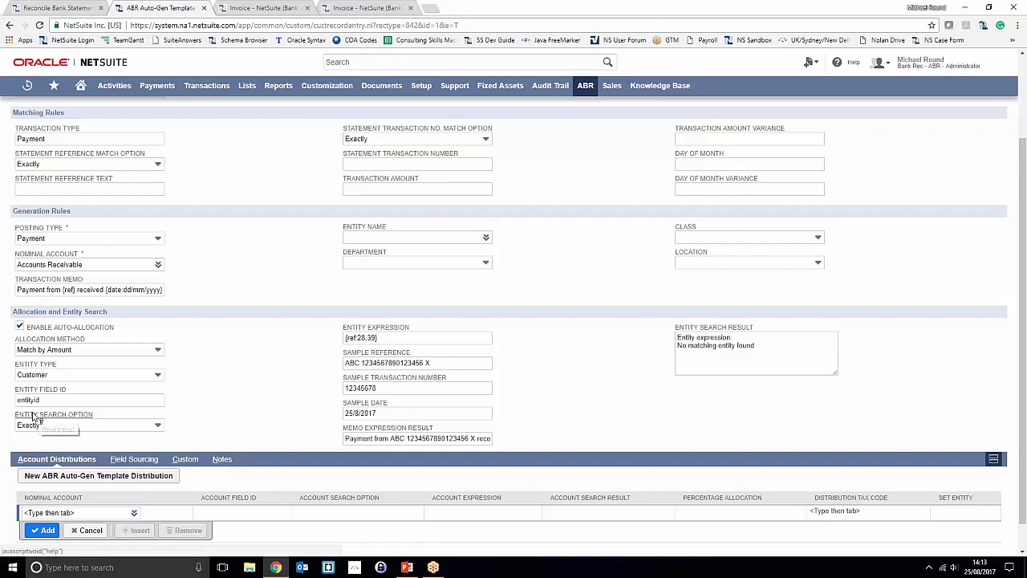
Step: Examine where the customer name sits in the 120.00 payment's bank reference, and return to the template's entity search settings
left_click(56, 7)
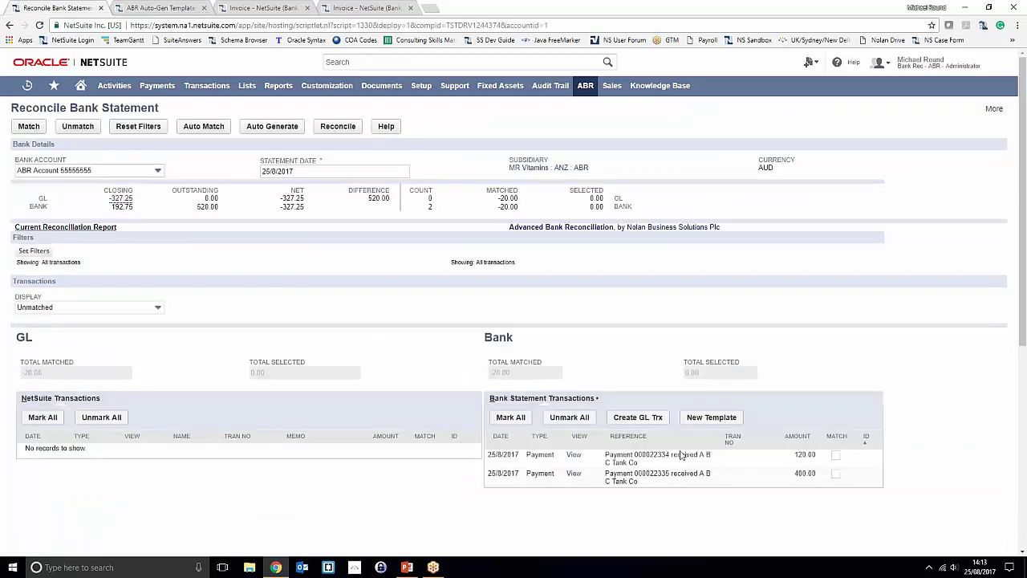
left_click_drag(699, 454, 713, 467)
left_click(643, 449)
triple_click(644, 465)
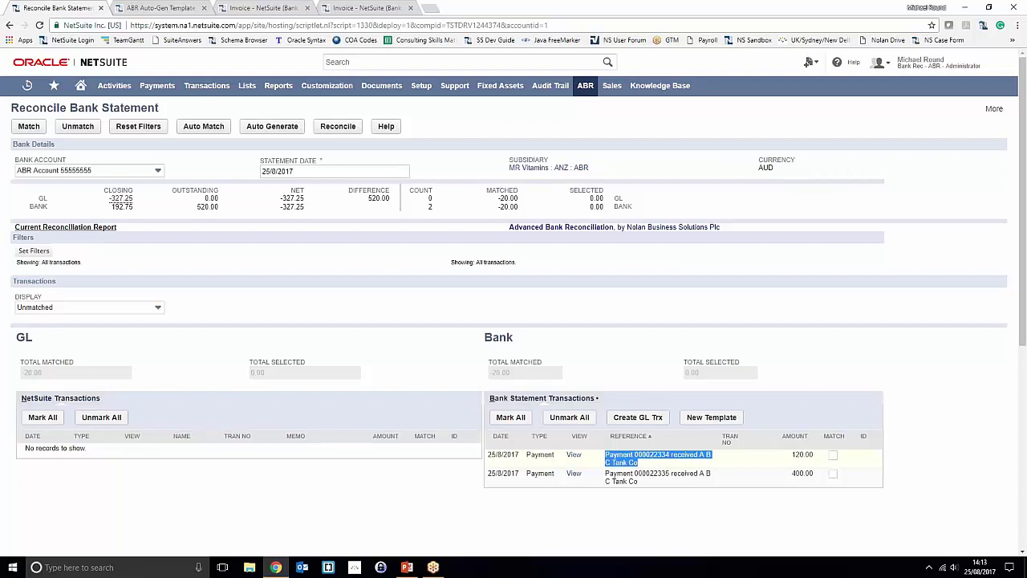
left_click(169, 7)
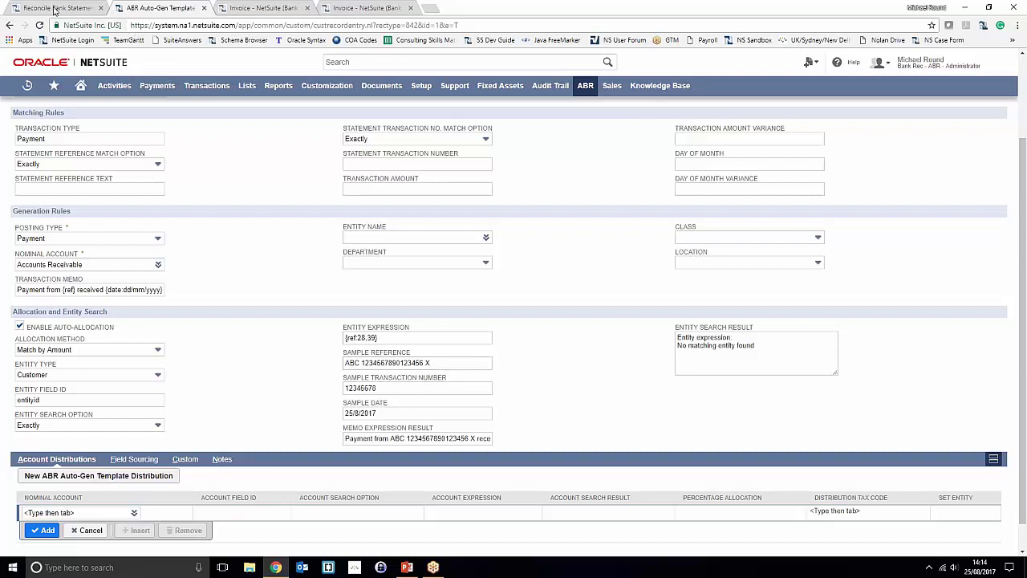
Step: Test the template's entity expression with the 120.00 A B C Tank Co payment's reference copied in as the sample reference, and discard the edits
left_click(54, 9)
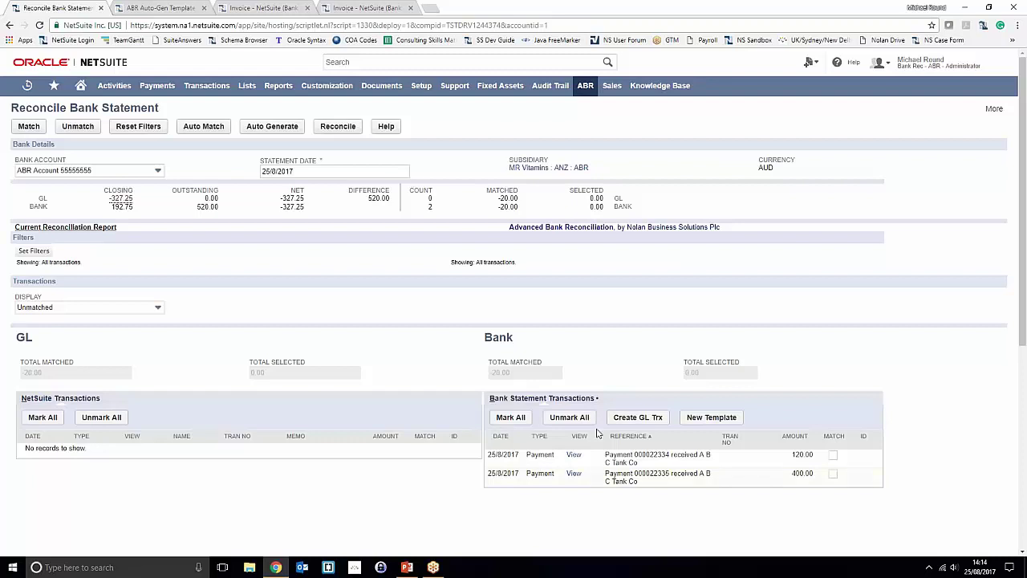
left_click_drag(643, 468, 605, 455)
key("ctrl+c")
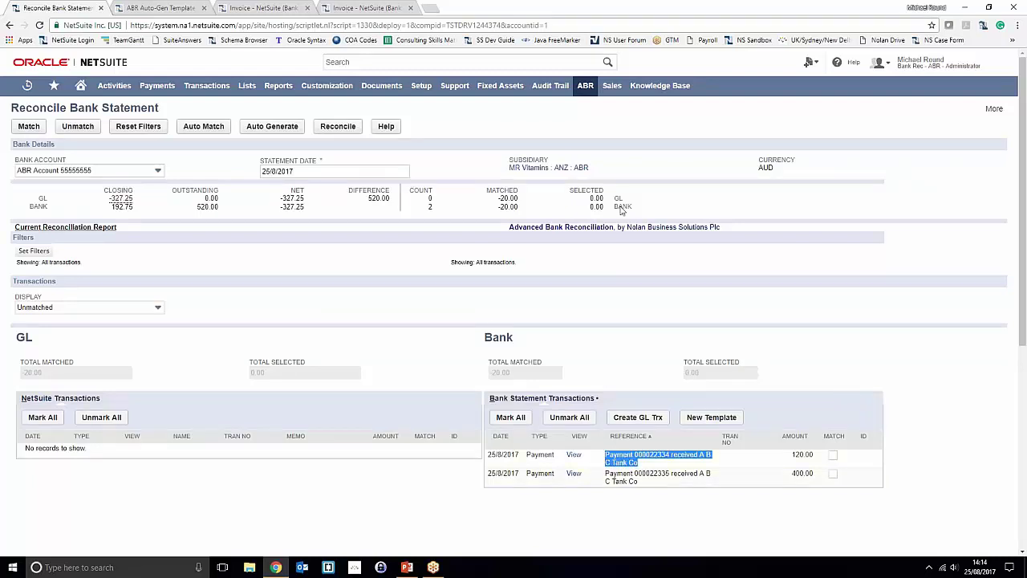
left_click(598, 464)
left_click(160, 8)
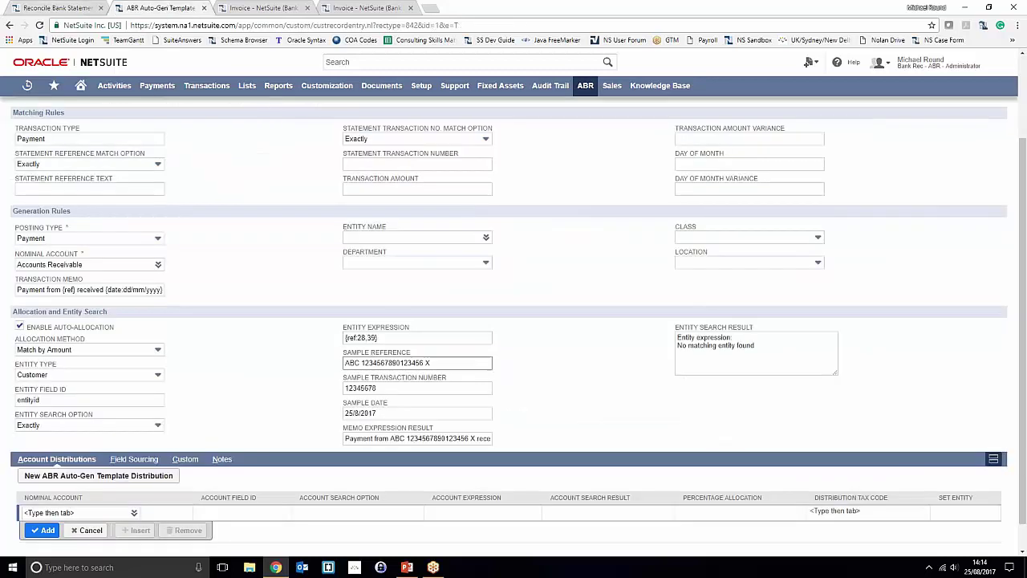
left_click_drag(433, 363, 300, 354)
key("ctrl+v")
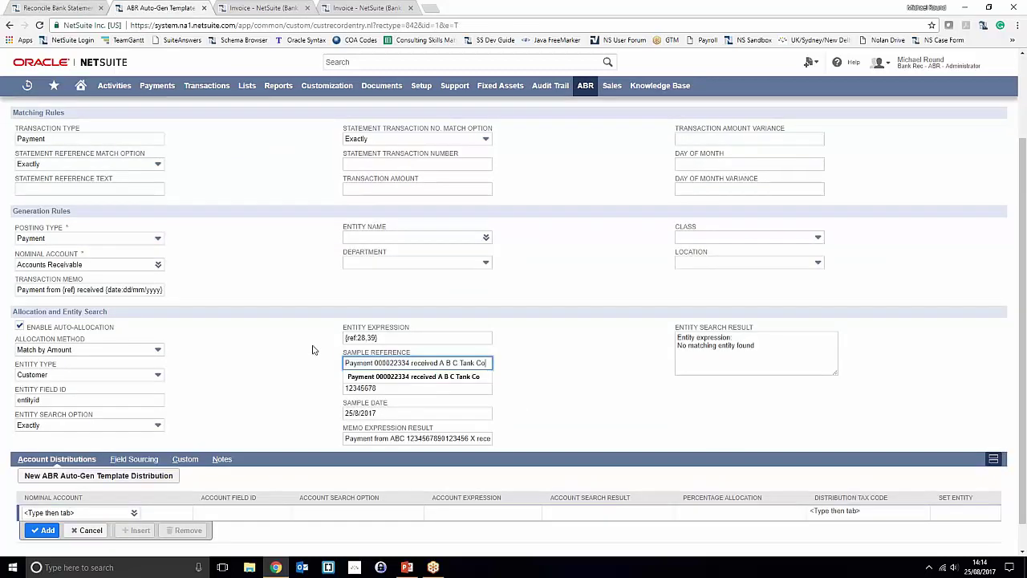
double_click(391, 390)
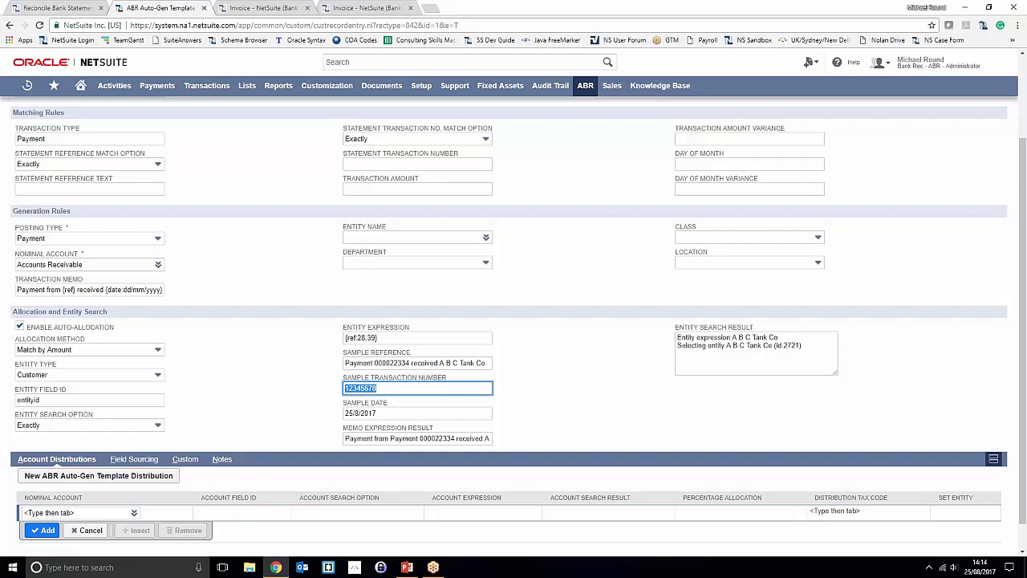
left_click(736, 405)
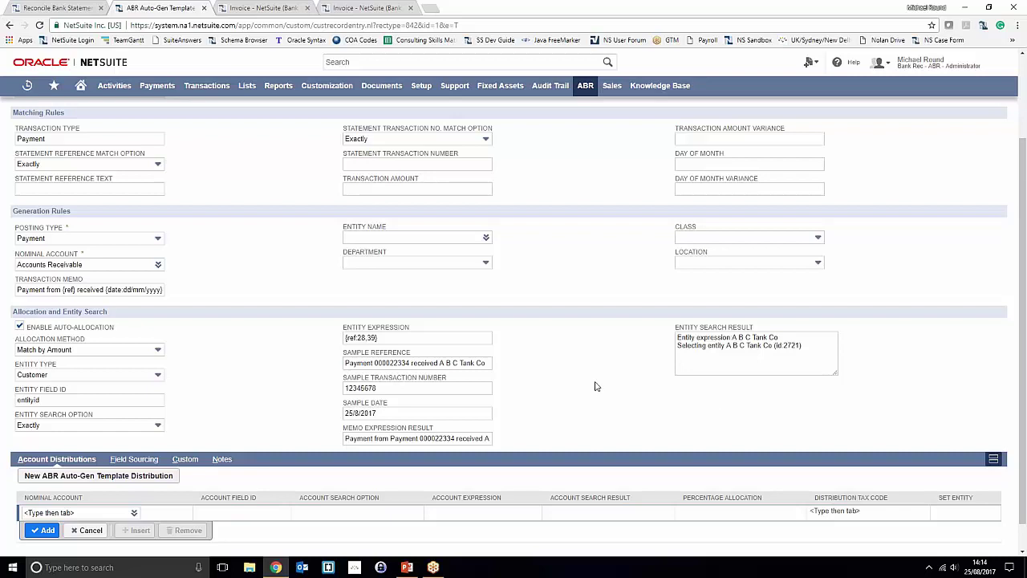
scroll(598, 386, "down", 1)
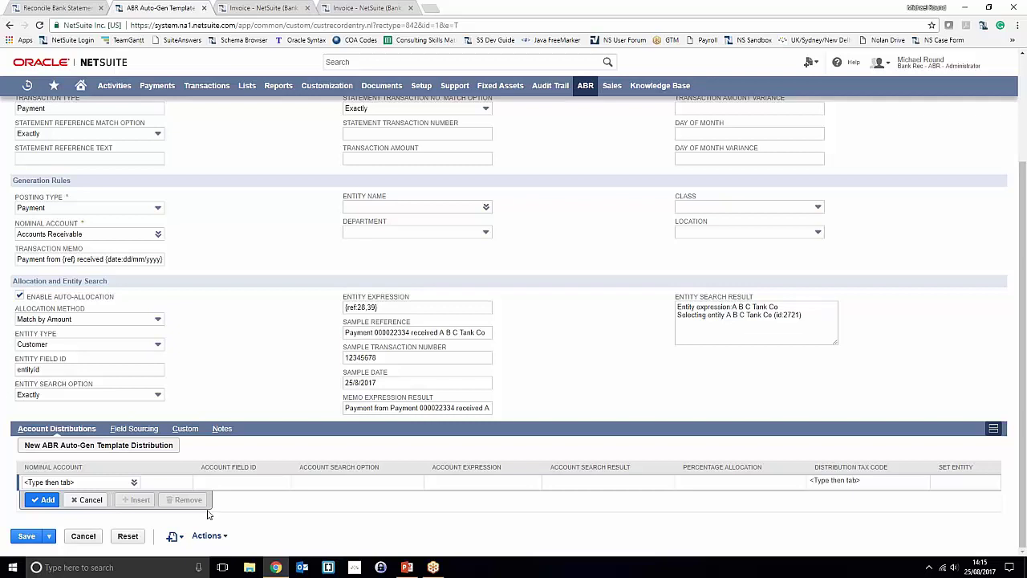
scroll(229, 165, "up", 3)
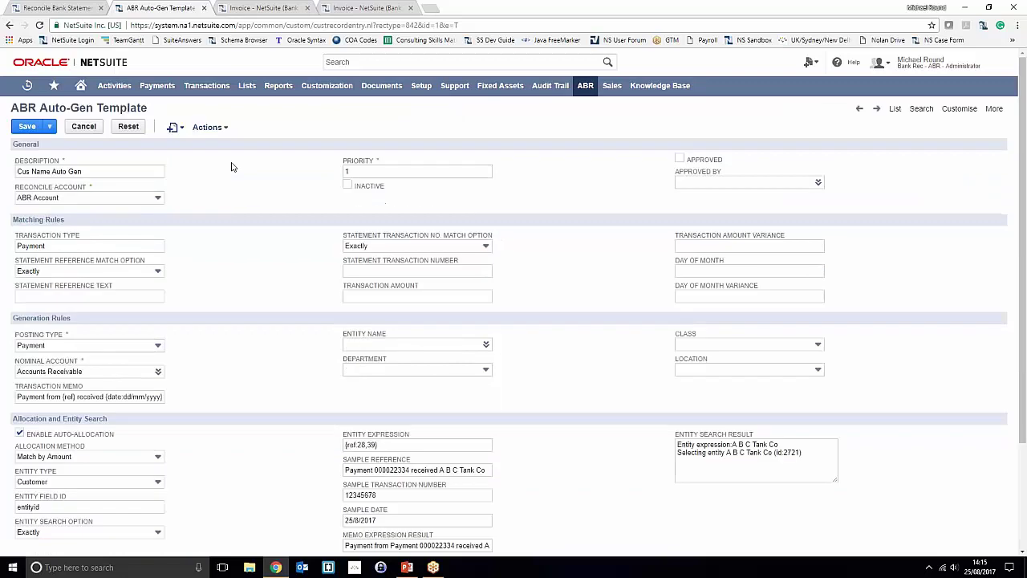
left_click(89, 129)
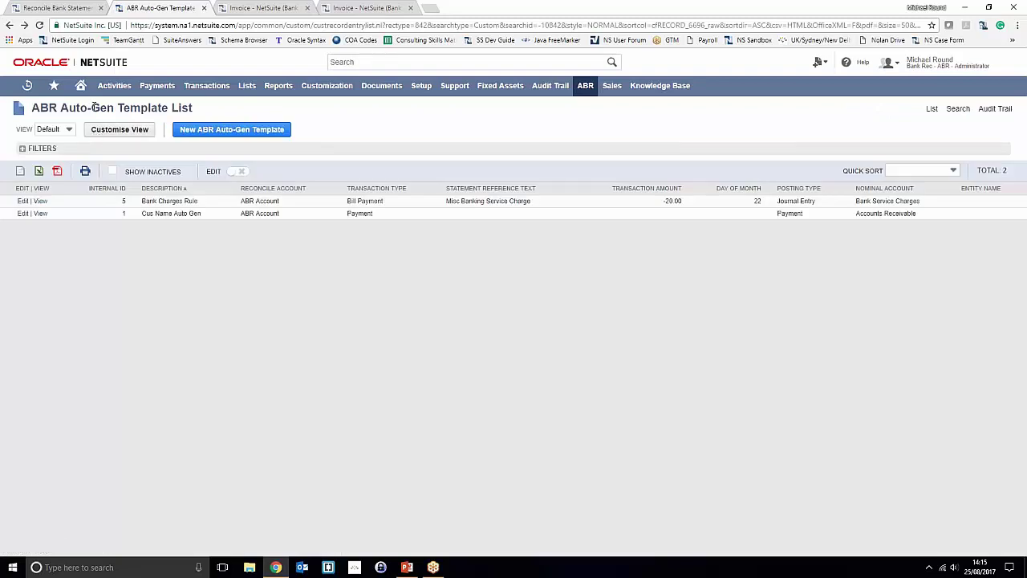
Step: Run Auto Generate from the bank statement reconciliation, agreeing to leave the page, and refresh the processing status
left_click(68, 8)
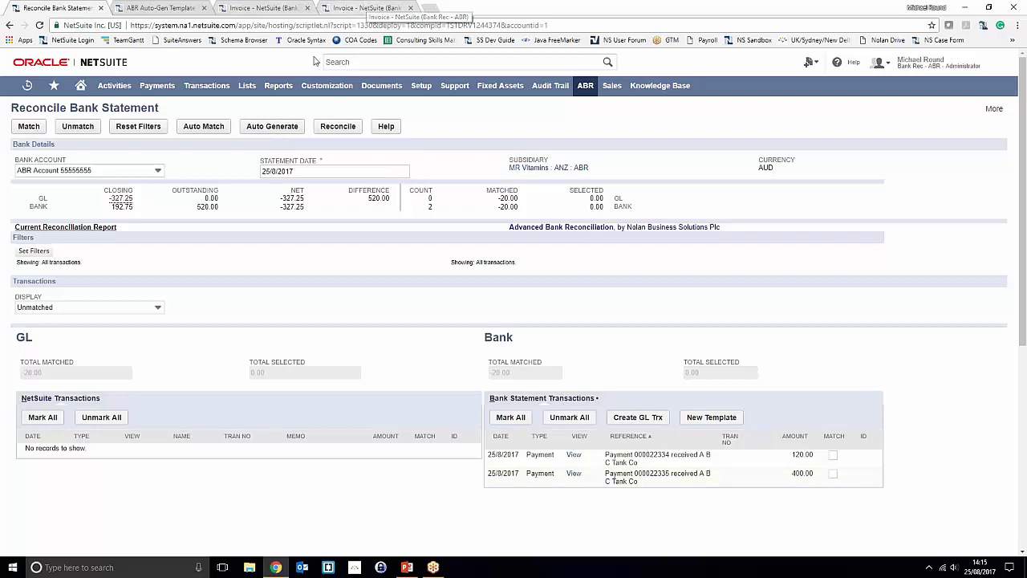
left_click(270, 128)
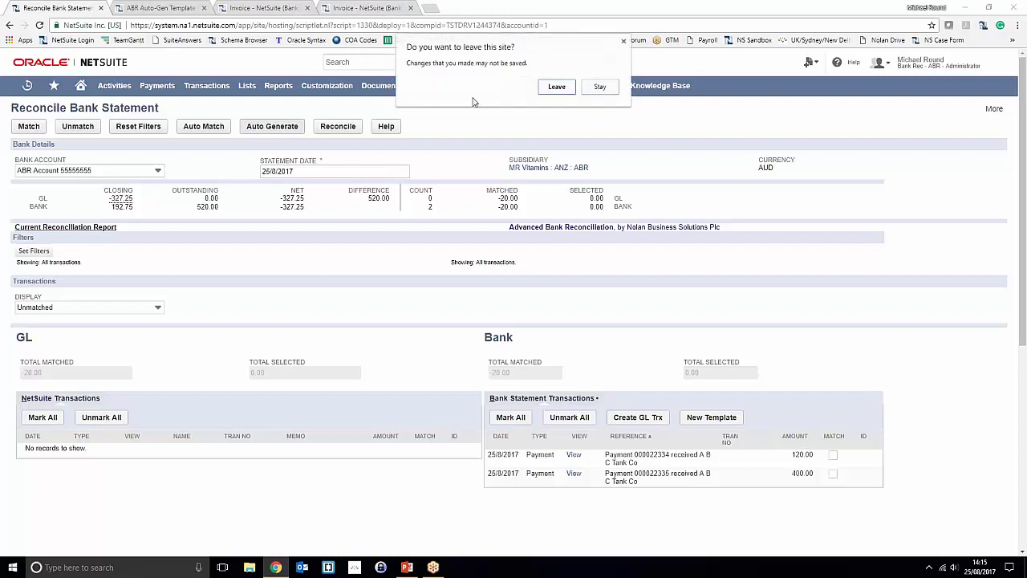
left_click(556, 86)
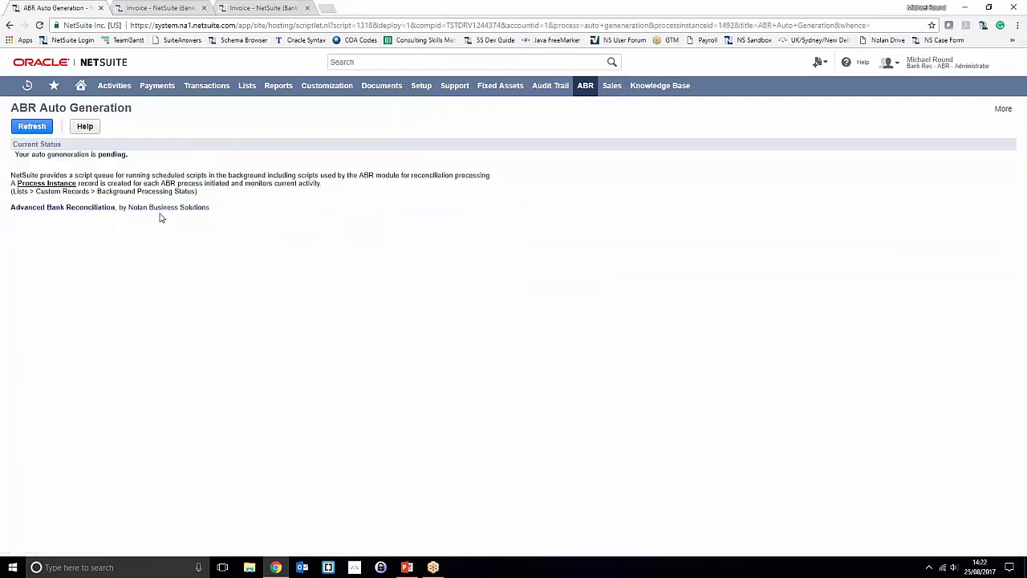
left_click(32, 126)
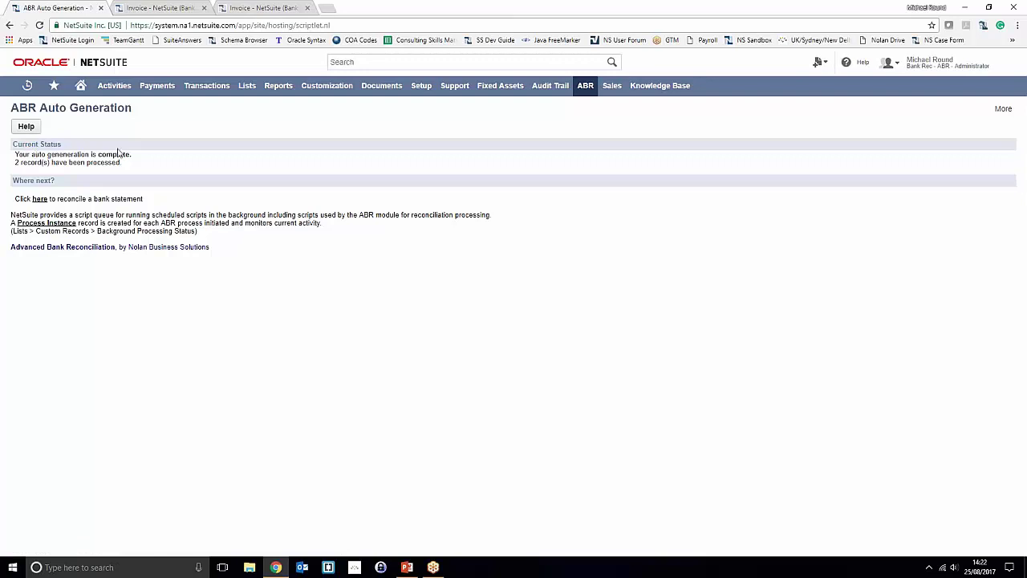
Step: Return to the bank statement reconciliation, display the Matched transactions, and examine the memo of the generated 120.00 payment
left_click(39, 199)
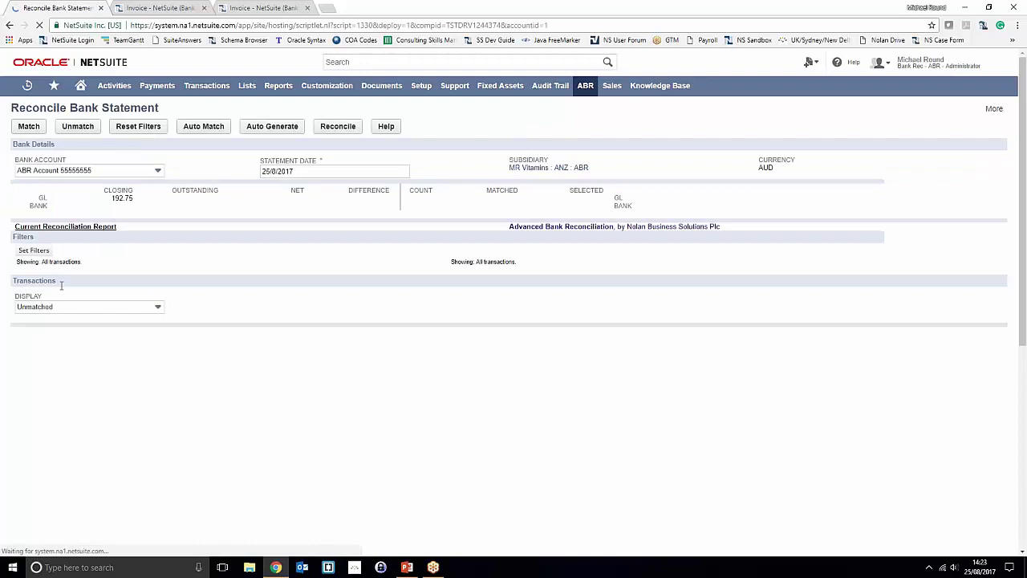
left_click(119, 315)
left_click(101, 340)
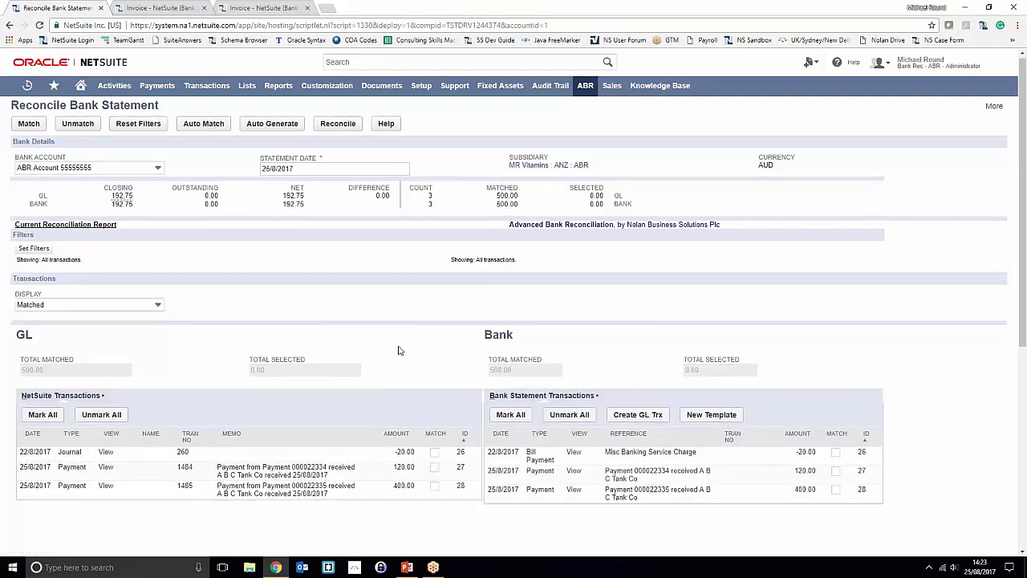
scroll(399, 351, "down", 3)
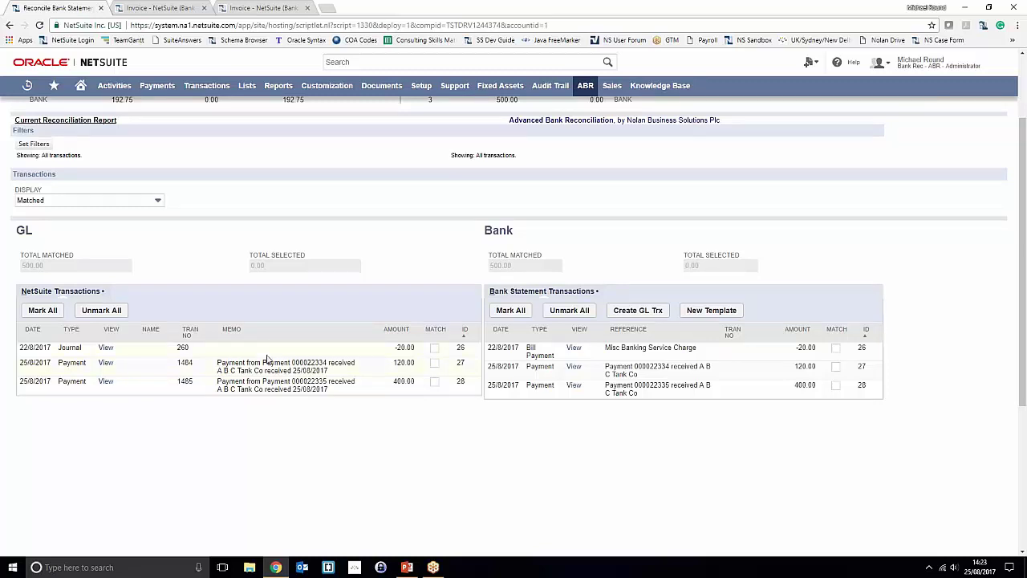
left_click_drag(262, 362, 287, 371)
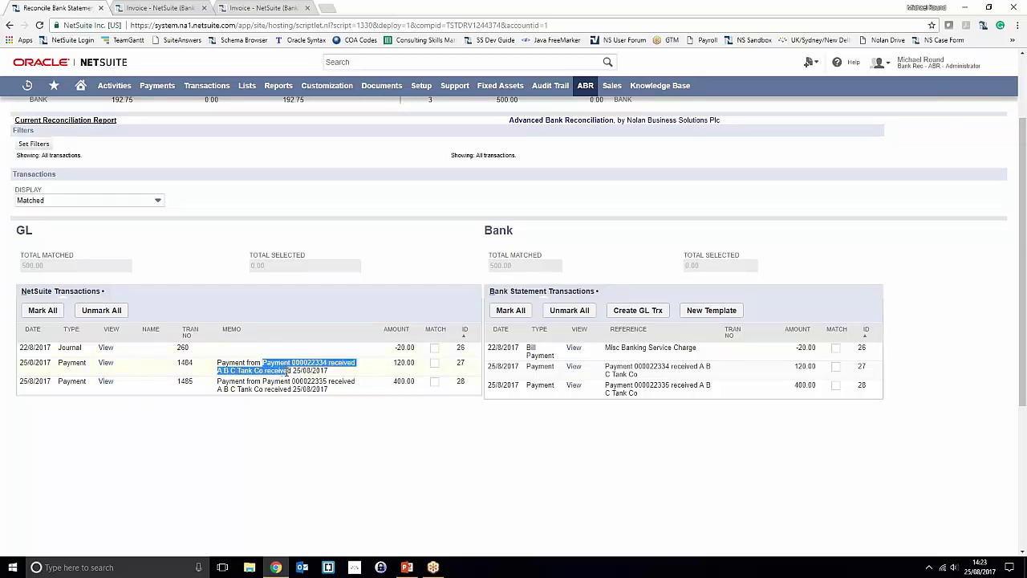
left_click(271, 423)
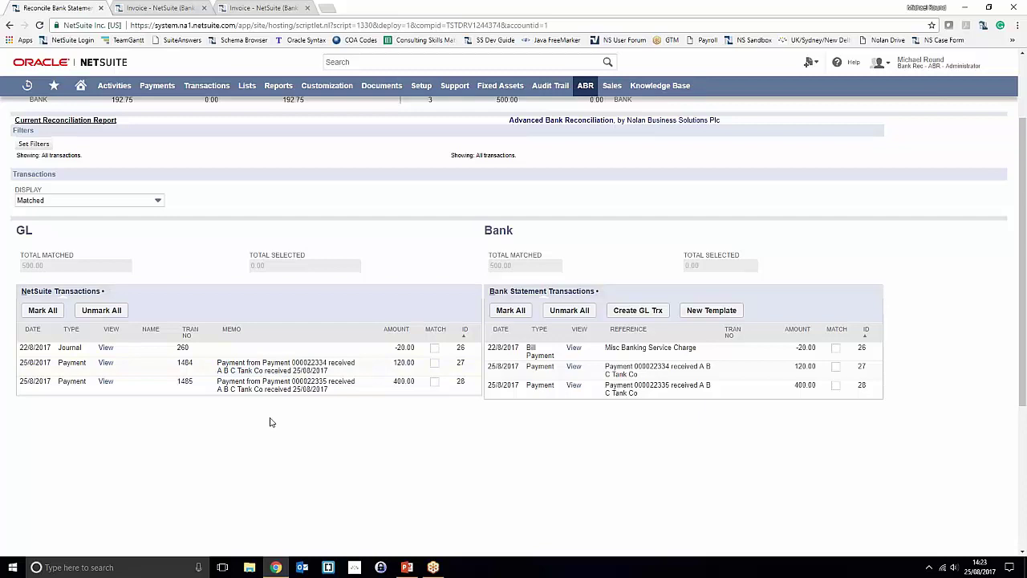
scroll(270, 423, "up", 3)
Step: Reload the open 120.00 and 400.00 A B C Tank Co invoices and check the 400.00 invoice's related payment records
left_click(166, 8)
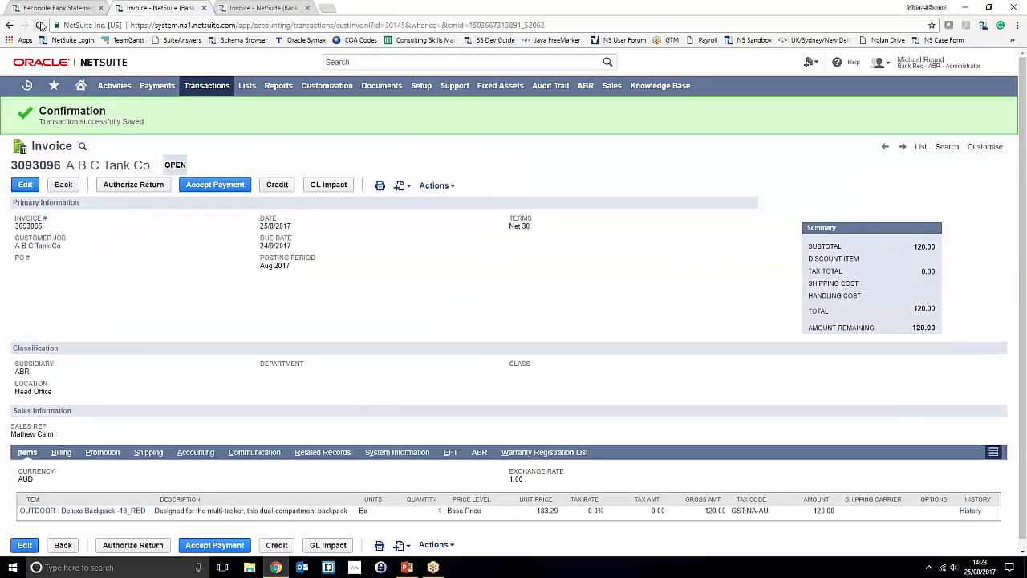
left_click(41, 25)
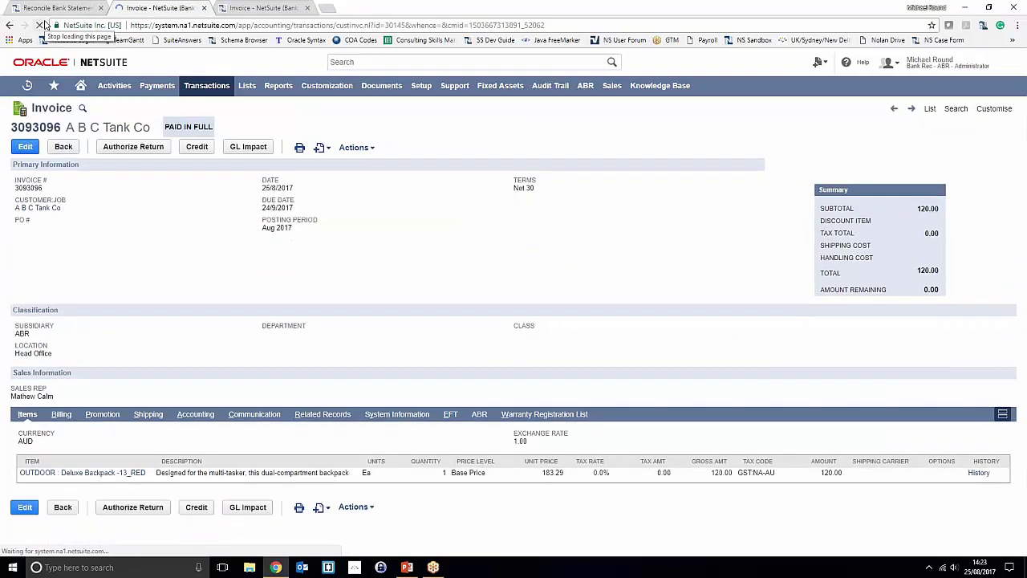
key("ctrl+Tab")
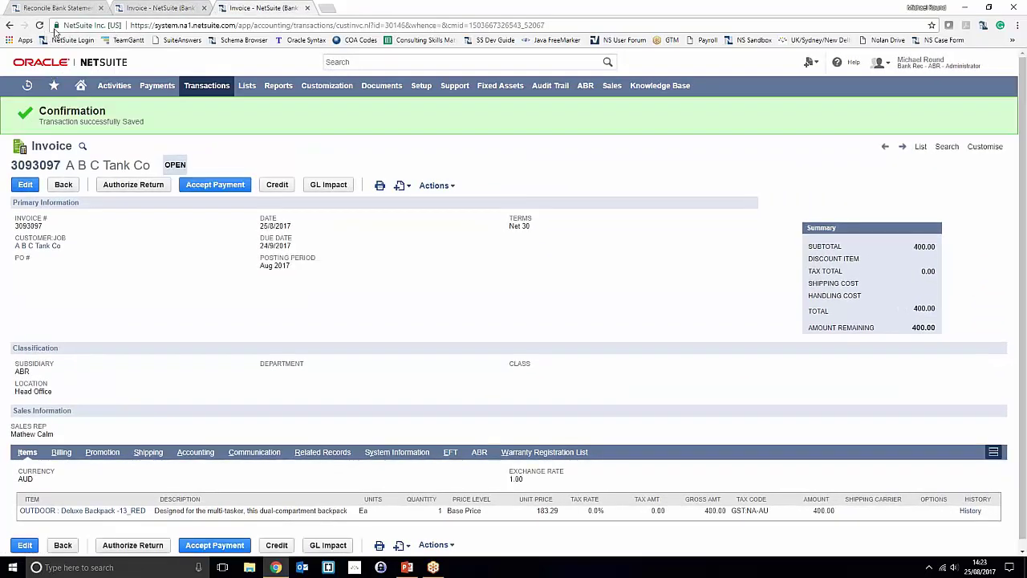
left_click(39, 26)
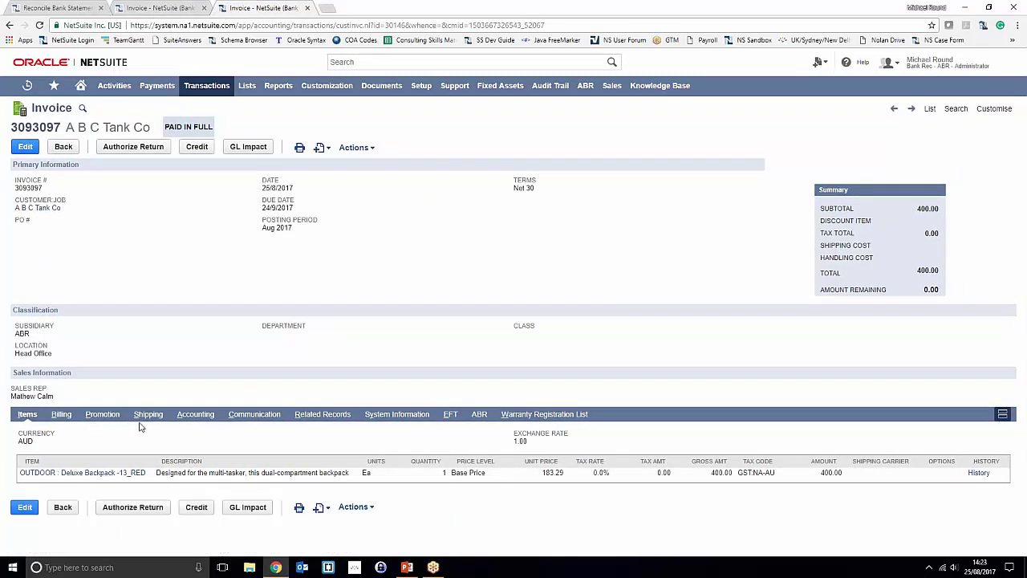
left_click(307, 416)
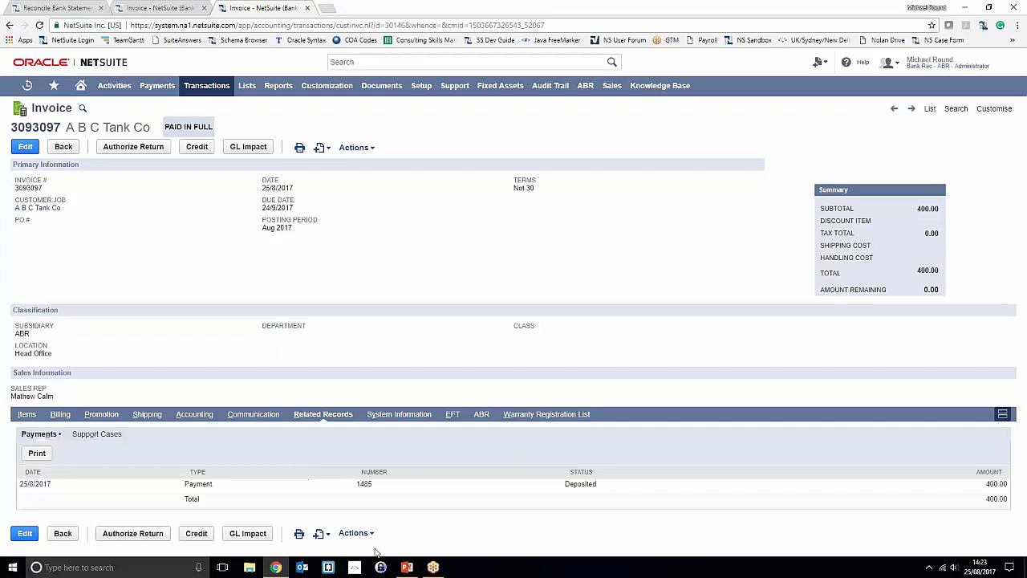
Step: Switch to the PowerPoint presentation, start the slide show from the current slide, and advance to the Questions slide
left_click(405, 567)
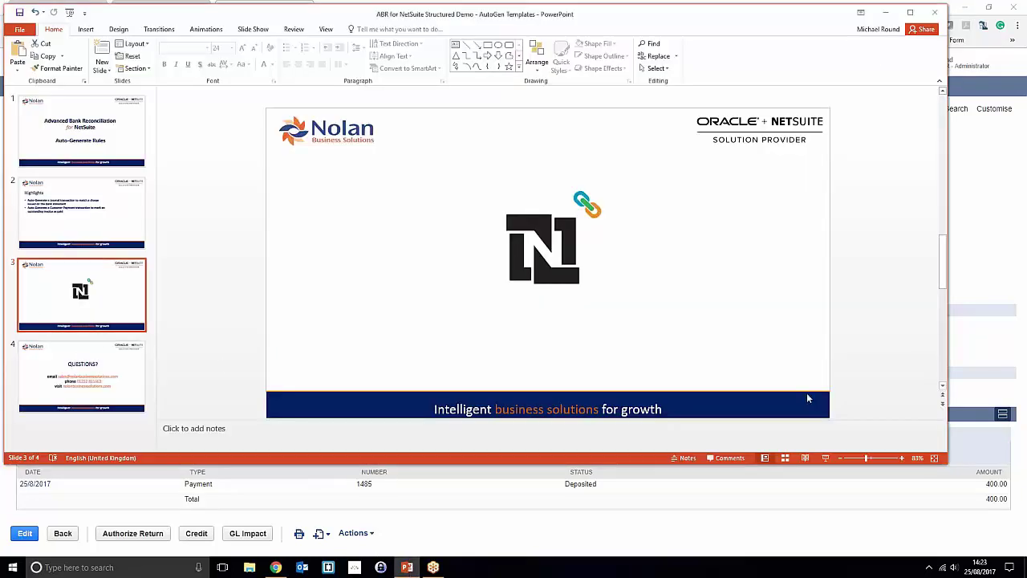
left_click(825, 458)
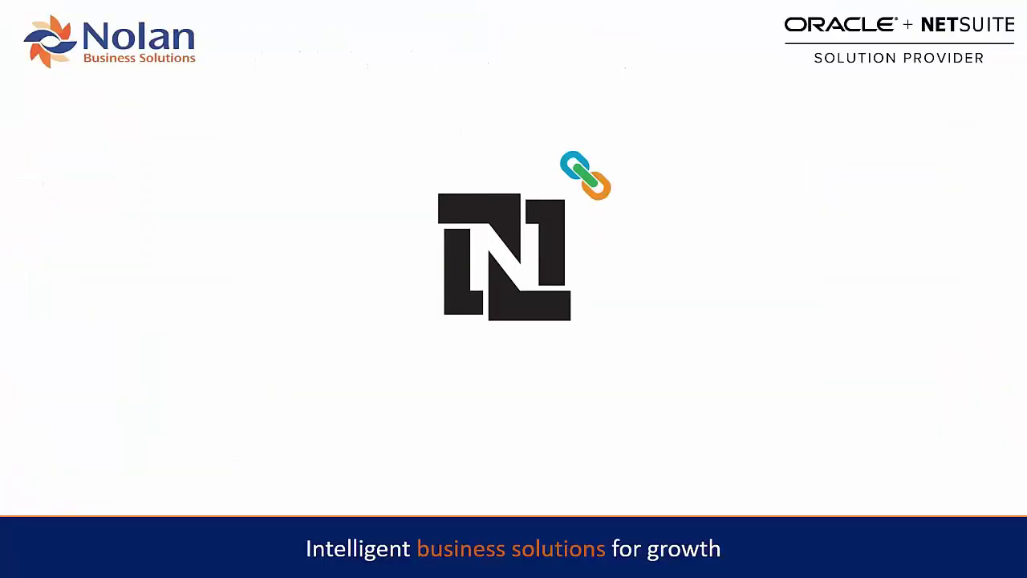
key("Right")
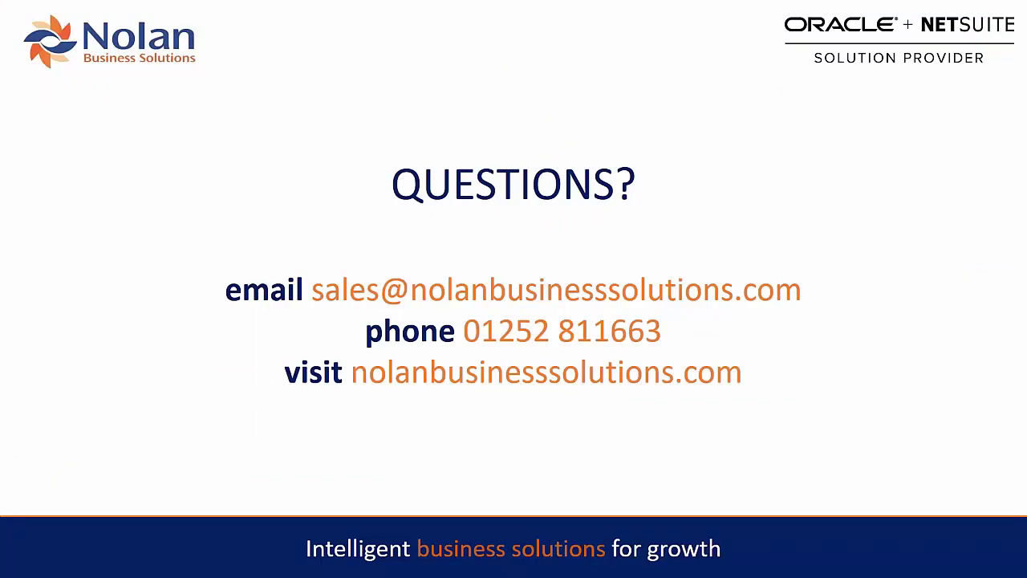